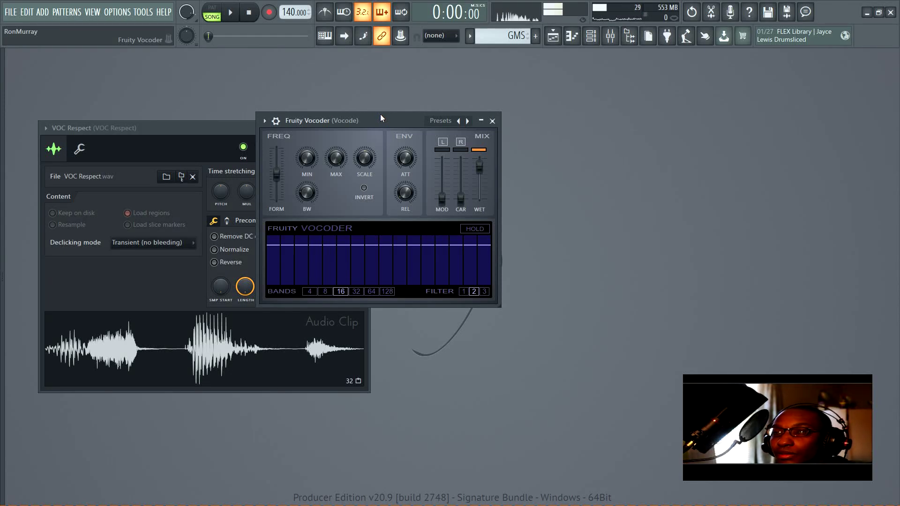
# - Shift the Fruity Vocoder window to reveal the VOC Respect sampler and play the voice sample
pyautogui.moveTo(379, 116); pyautogui.dragTo(354, 103)
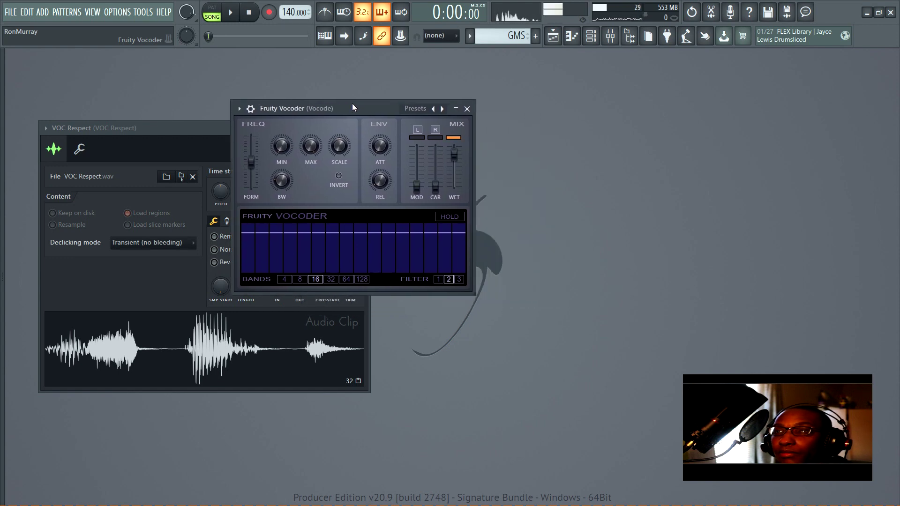
pyautogui.moveTo(350, 106); pyautogui.dragTo(329, 127)
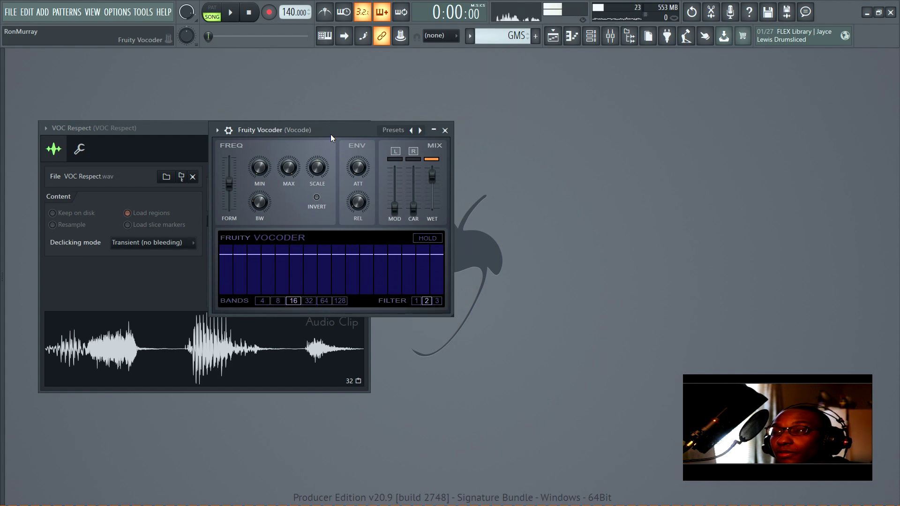
pyautogui.moveTo(333, 129); pyautogui.dragTo(353, 126)
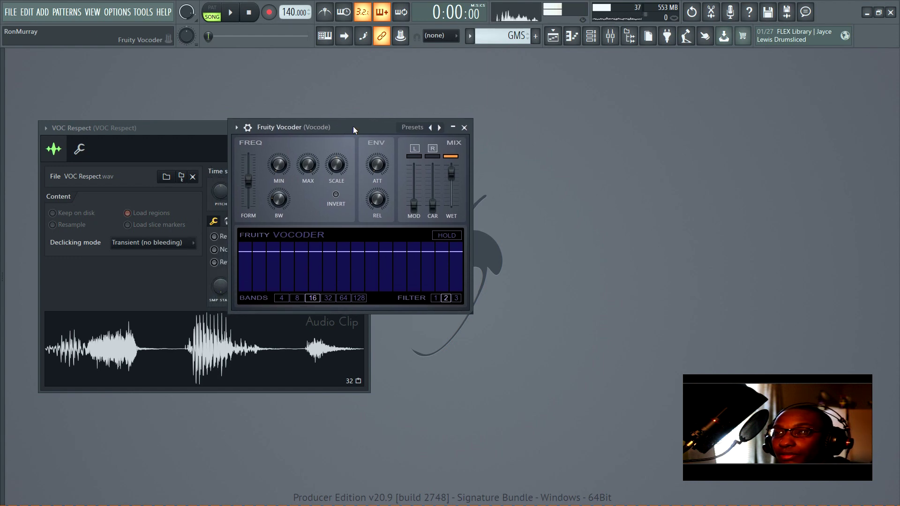
pyautogui.moveTo(353, 126); pyautogui.dragTo(380, 133)
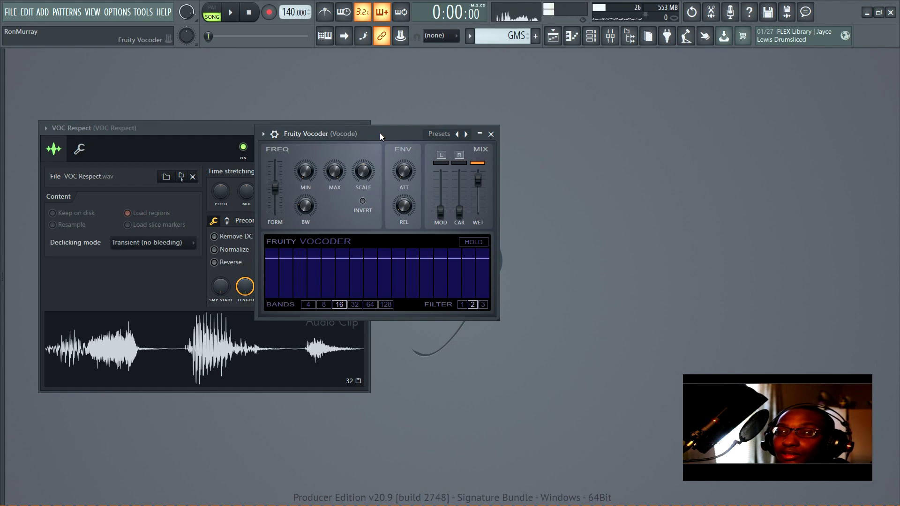
pyautogui.click(229, 368)
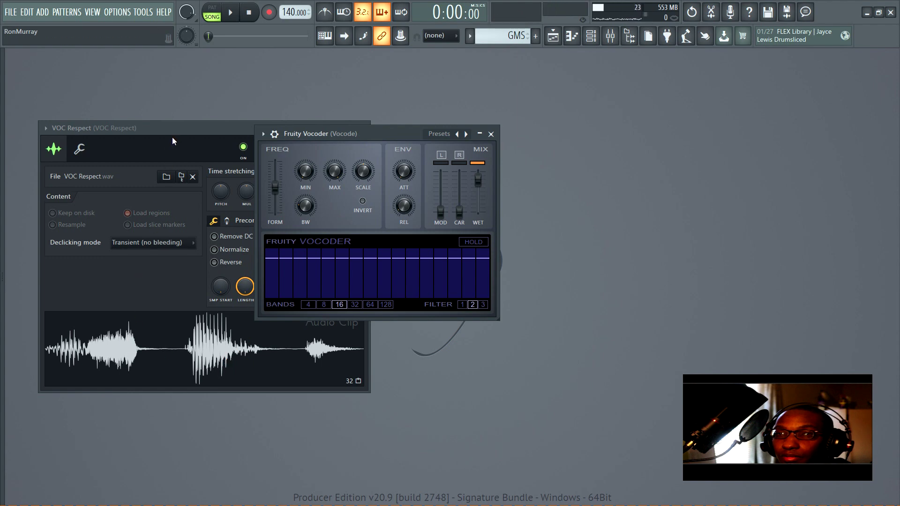
# - Place the VOC Respect window on the left and the Fruity Vocoder window to its right
pyautogui.moveTo(180, 130); pyautogui.dragTo(157, 124)
pyautogui.click(353, 133)
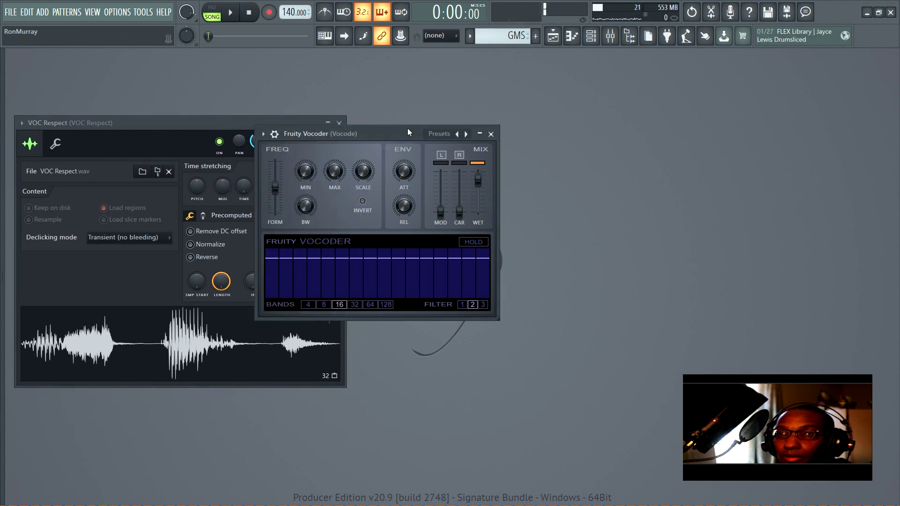
pyautogui.moveTo(406, 129); pyautogui.dragTo(492, 117)
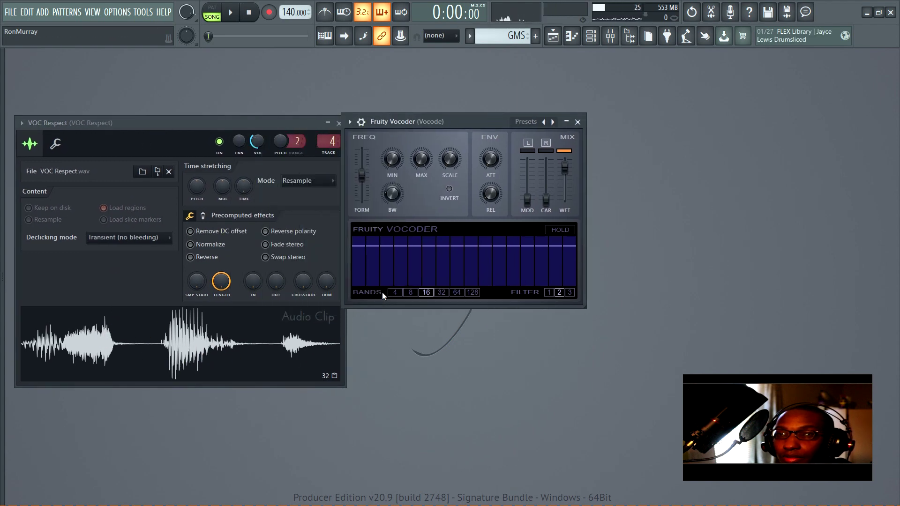
pyautogui.moveTo(443, 121); pyautogui.dragTo(470, 105)
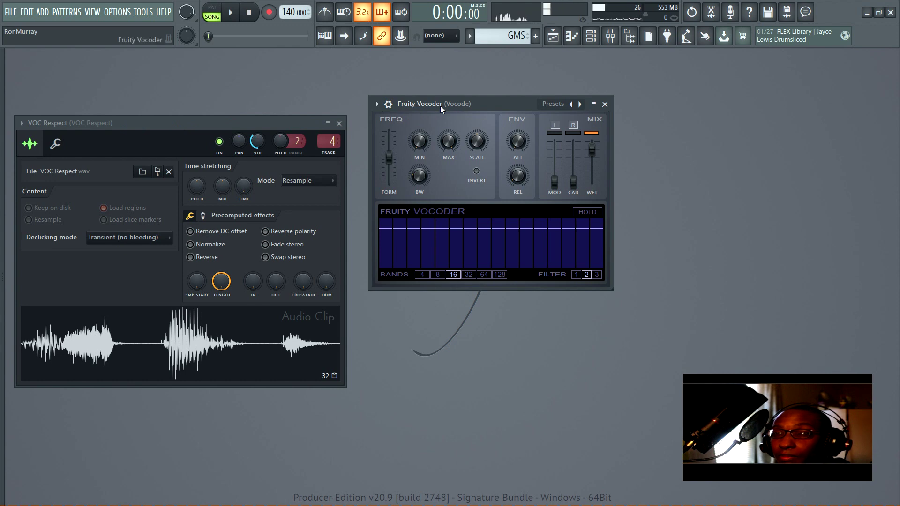
pyautogui.moveTo(174, 126); pyautogui.dragTo(181, 112)
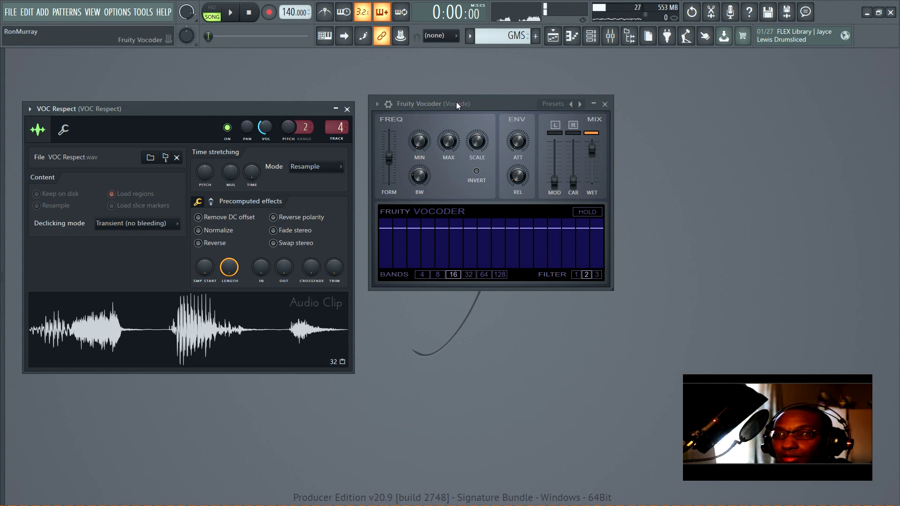
pyautogui.moveTo(457, 103); pyautogui.dragTo(448, 108)
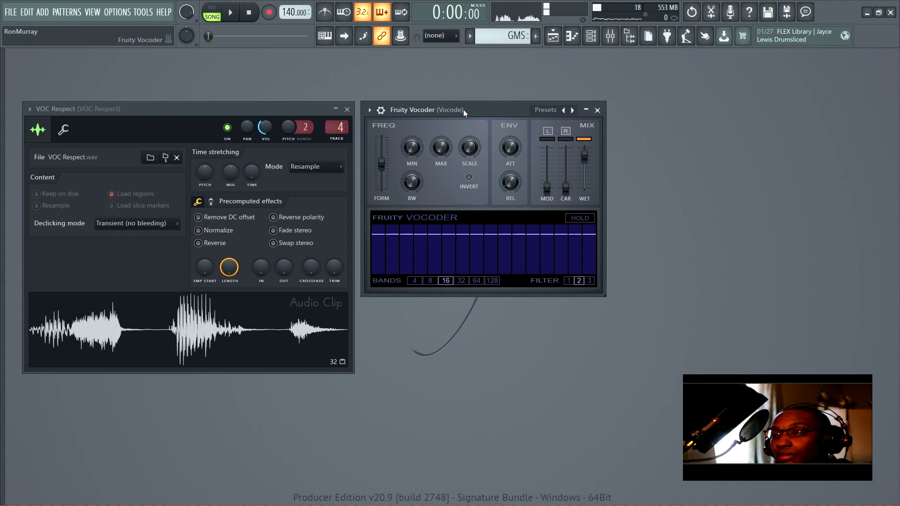
pyautogui.moveTo(463, 108); pyautogui.dragTo(487, 97)
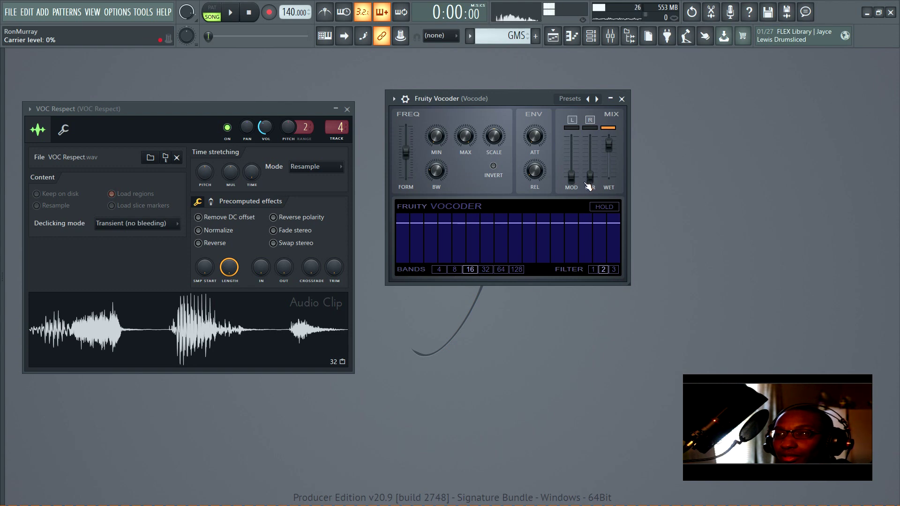
# - Sweep the vocoder's FORM slider up to about +449 cents and down to about -596 cents
pyautogui.moveTo(450, 99); pyautogui.dragTo(425, 108)
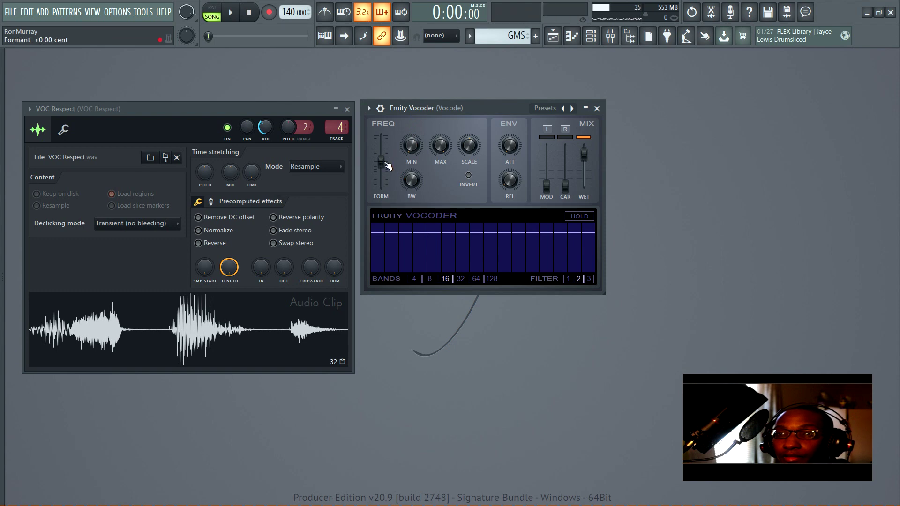
pyautogui.moveTo(387, 165); pyautogui.dragTo(385, 163)
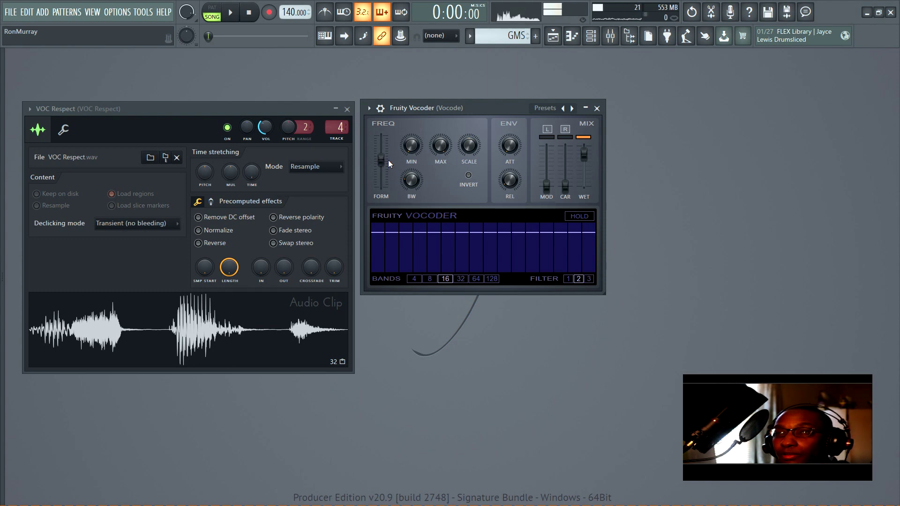
pyautogui.moveTo(388, 163); pyautogui.dragTo(384, 159)
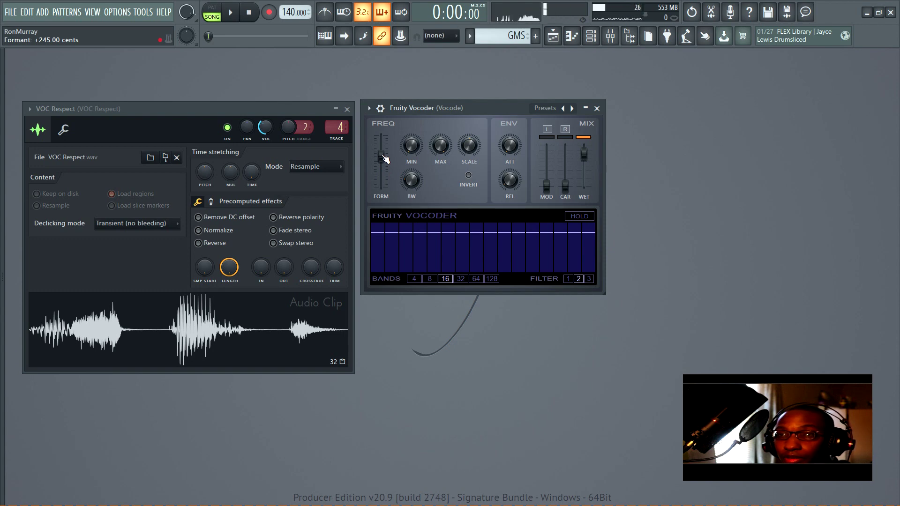
pyautogui.moveTo(385, 160)
pyautogui.mouseDown()
pyautogui.moveTo(386, 177)
pyautogui.moveTo(387, 162)
pyautogui.mouseUp()
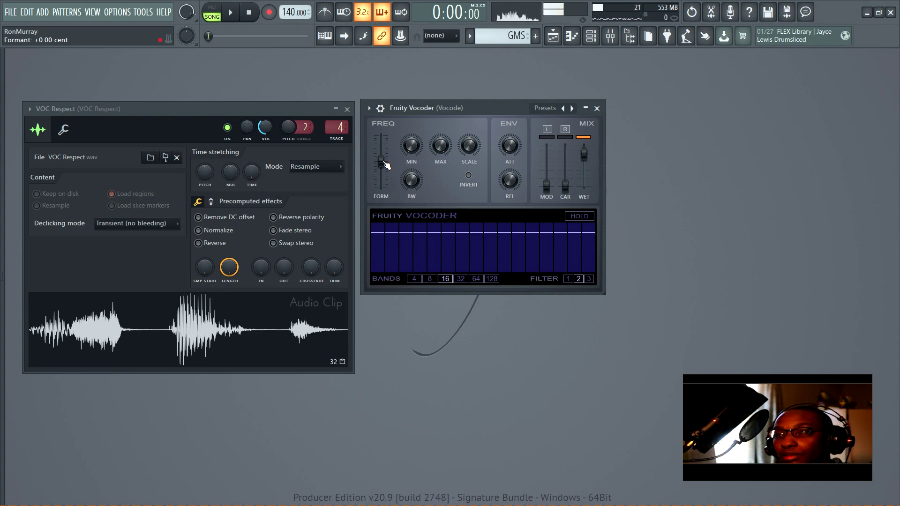
pyautogui.moveTo(385, 164); pyautogui.dragTo(386, 154)
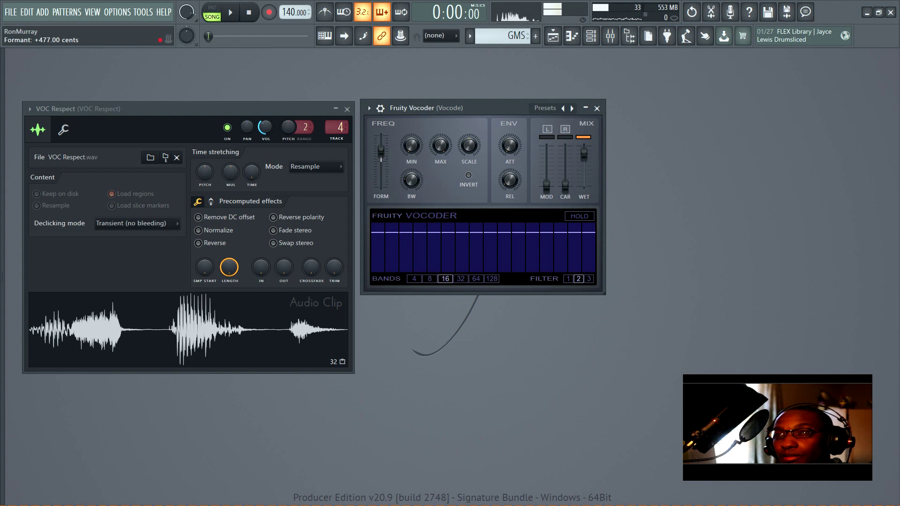
pyautogui.moveTo(386, 157); pyautogui.dragTo(392, 176)
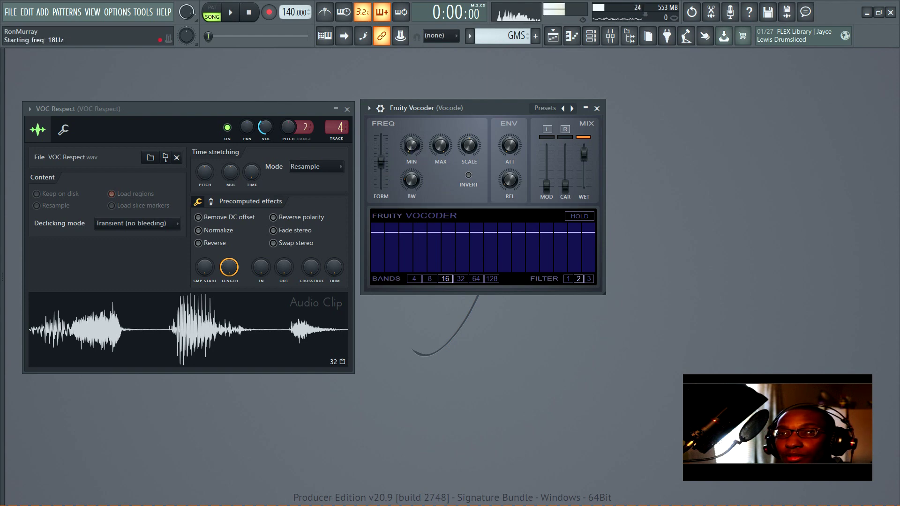
# - Turn the Fruity Vocoder MIN knob up to 121 Hz and the BW knob down to 4%
pyautogui.moveTo(412, 146)
pyautogui.mouseDown()
pyautogui.moveTo(411, 137)
pyautogui.moveTo(445, 144)
pyautogui.moveTo(413, 150)
pyautogui.mouseUp()
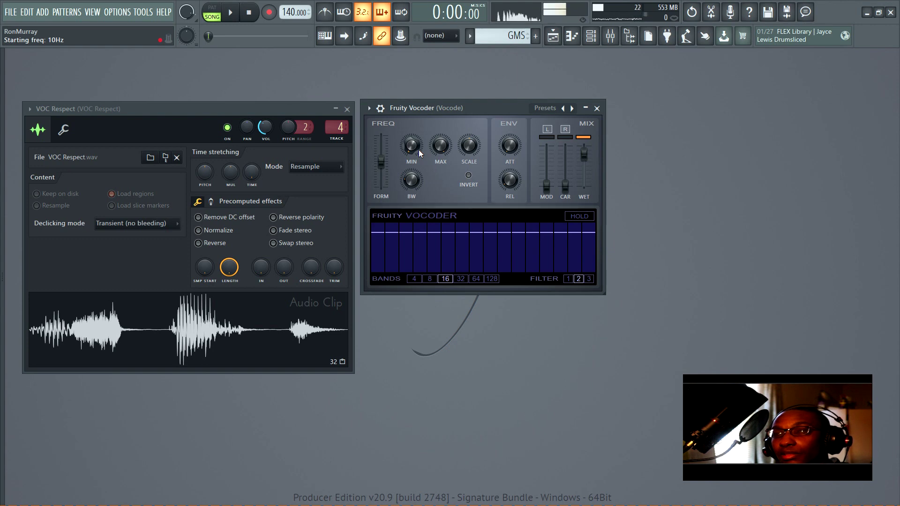
pyautogui.moveTo(412, 153); pyautogui.dragTo(412, 141)
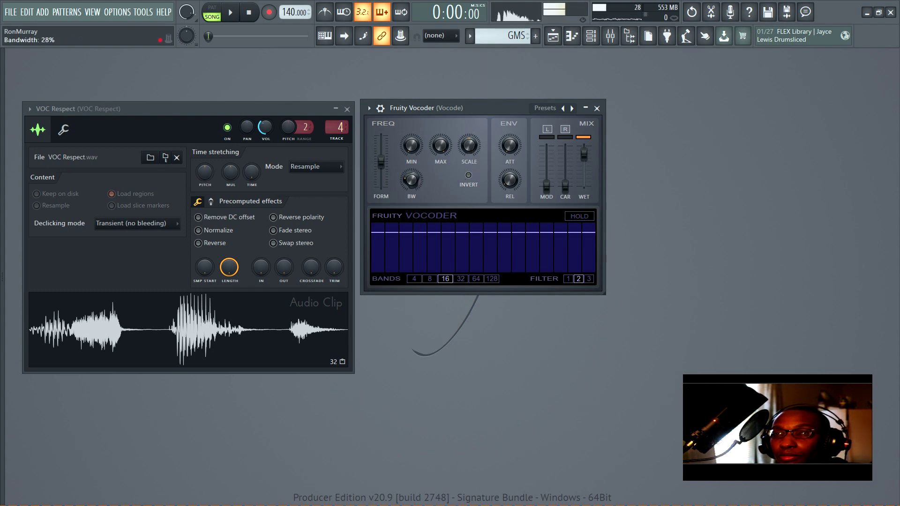
pyautogui.moveTo(412, 181); pyautogui.dragTo(415, 184)
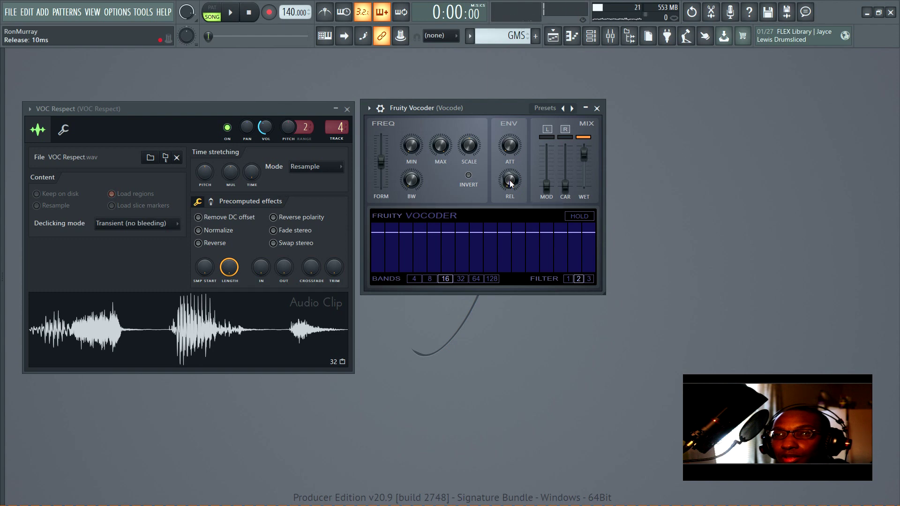
pyautogui.click(69, 134)
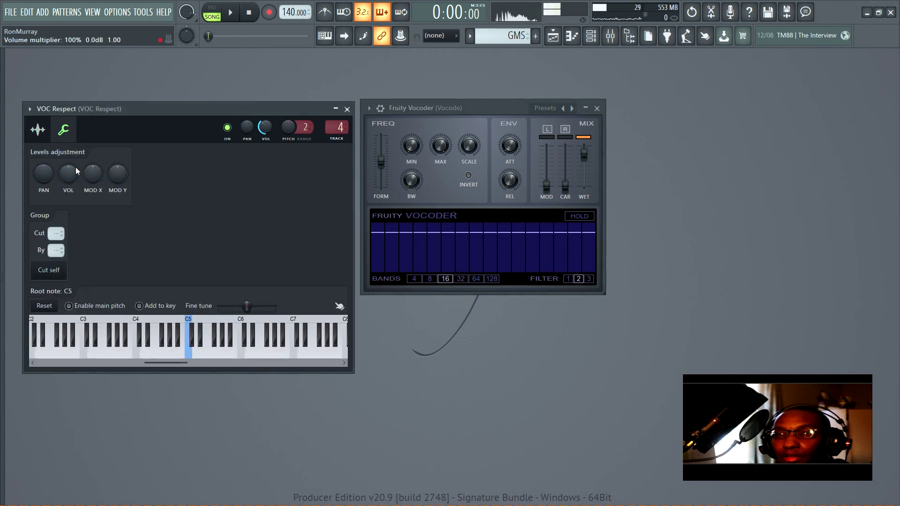
# - Return to the VOC Respect sample settings, show the playlist and close the browser panel
pyautogui.click(37, 130)
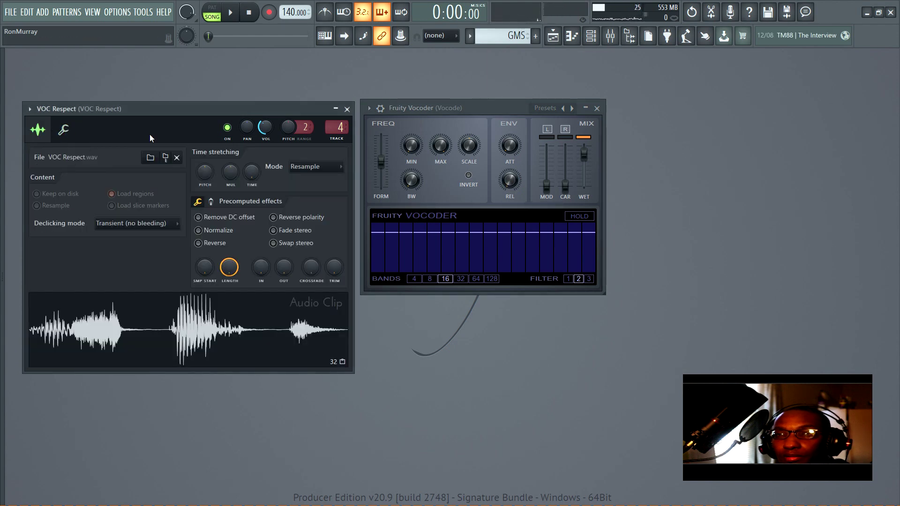
pyautogui.click(553, 35)
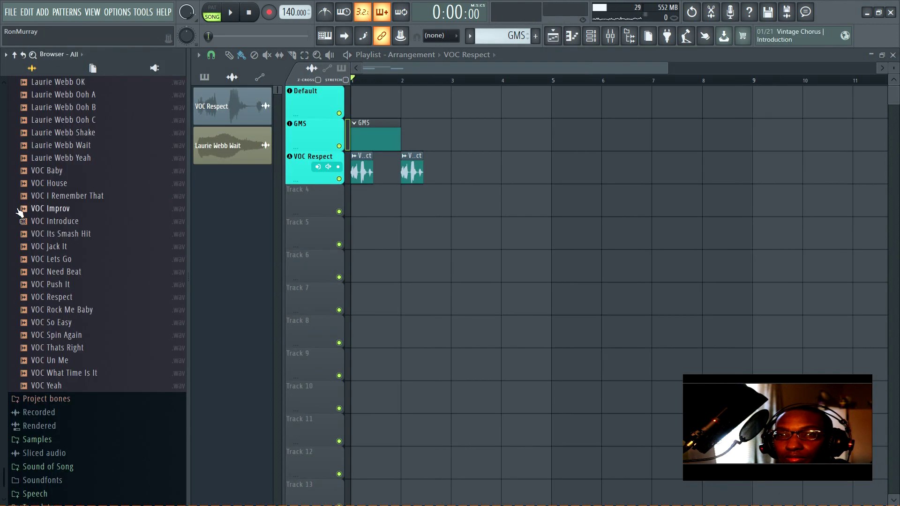
pyautogui.click(141, 69)
pyautogui.hotkey('alt', 'F8')
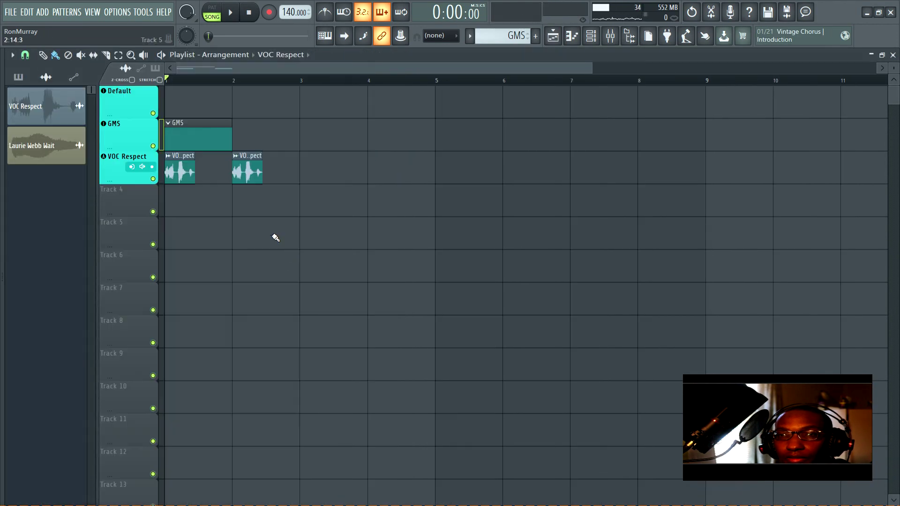
# - Make Track 4 an instrument track holding a new Sampler channel via Track mode
pyautogui.rightClick(126, 204)
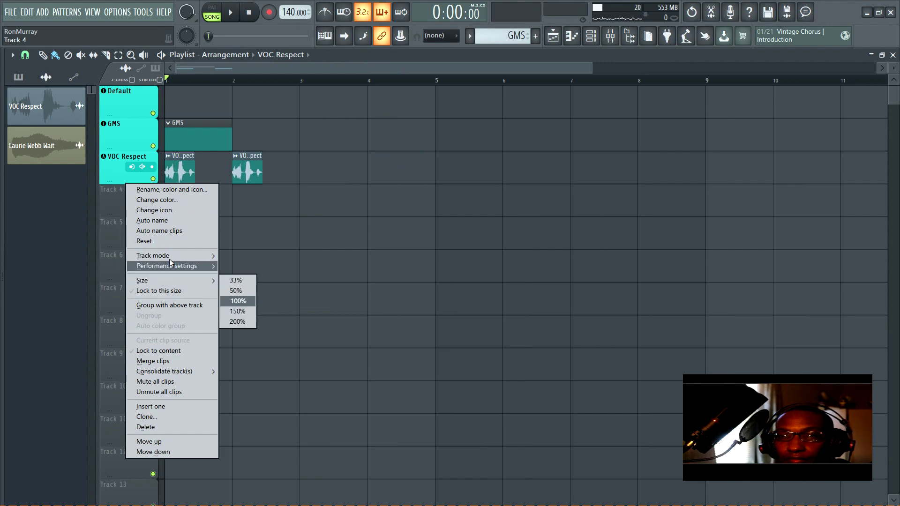
pyautogui.moveTo(174, 255)
pyautogui.moveTo(250, 265)
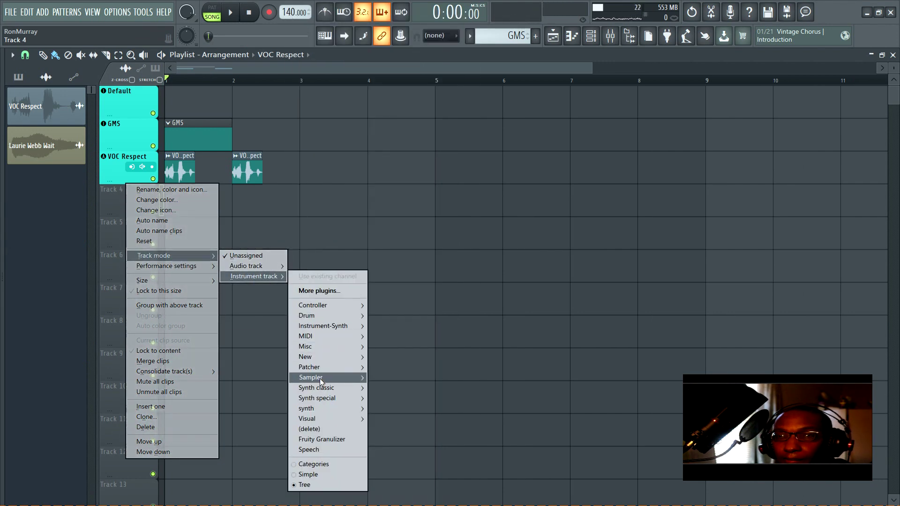
pyautogui.moveTo(324, 378)
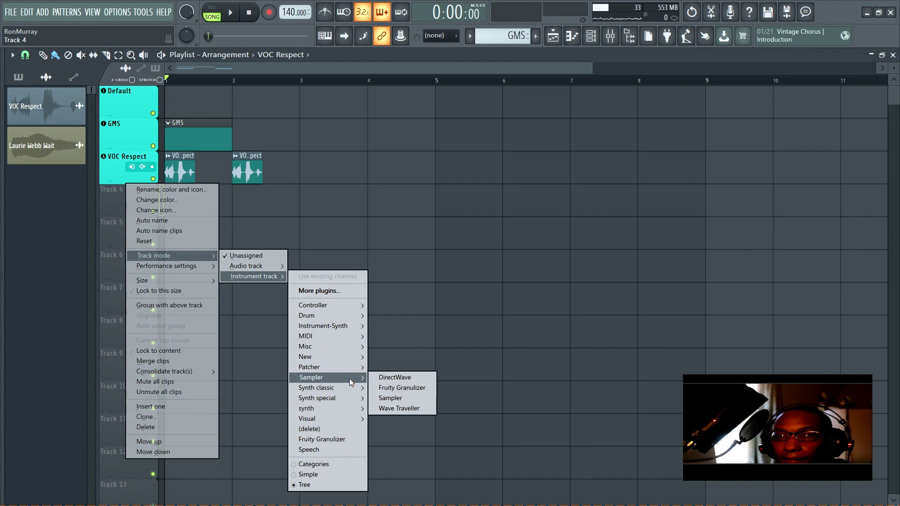
pyautogui.click(399, 398)
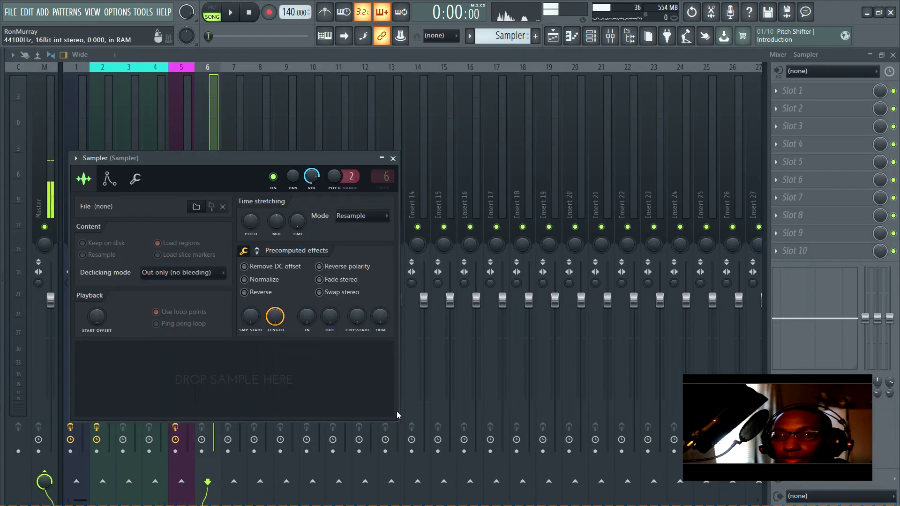
pyautogui.click(138, 183)
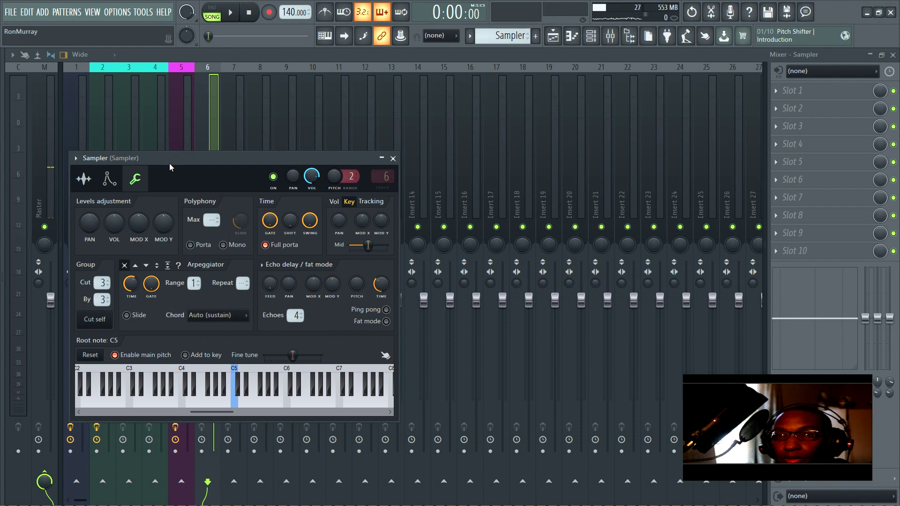
# - Show the Sampler's envelope settings and close the mixer to reveal the playlist
pyautogui.click(109, 179)
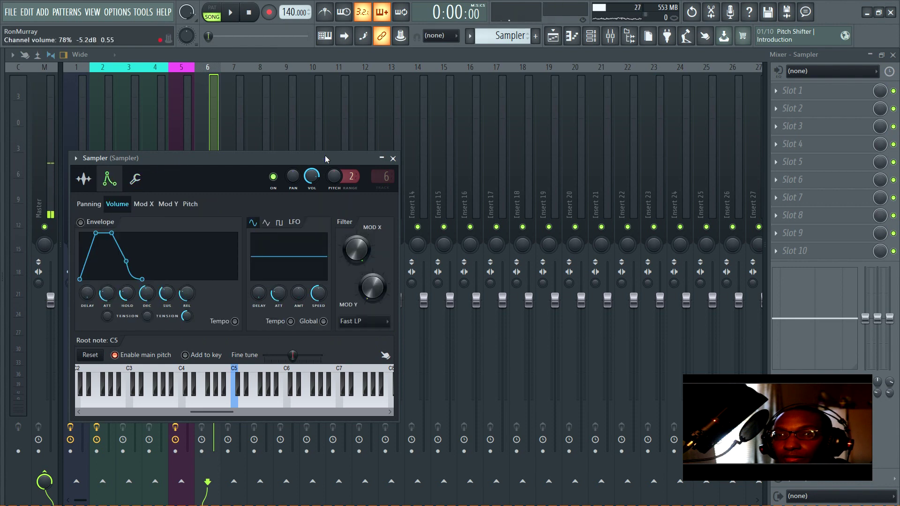
pyautogui.moveTo(188, 158); pyautogui.dragTo(232, 150)
pyautogui.press('Escape')
pyautogui.click(893, 55)
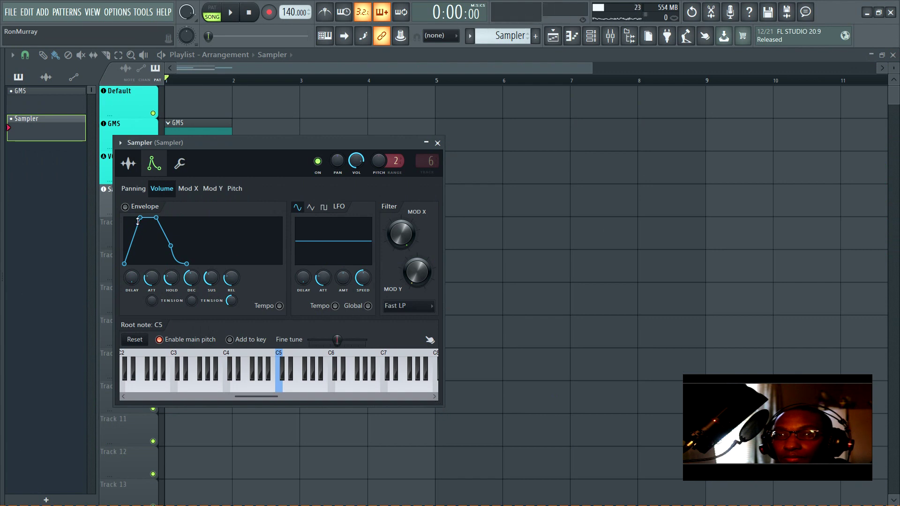
# - Enable the Sampler's volume envelope with attack at 0% and a longer release
pyautogui.click(126, 207)
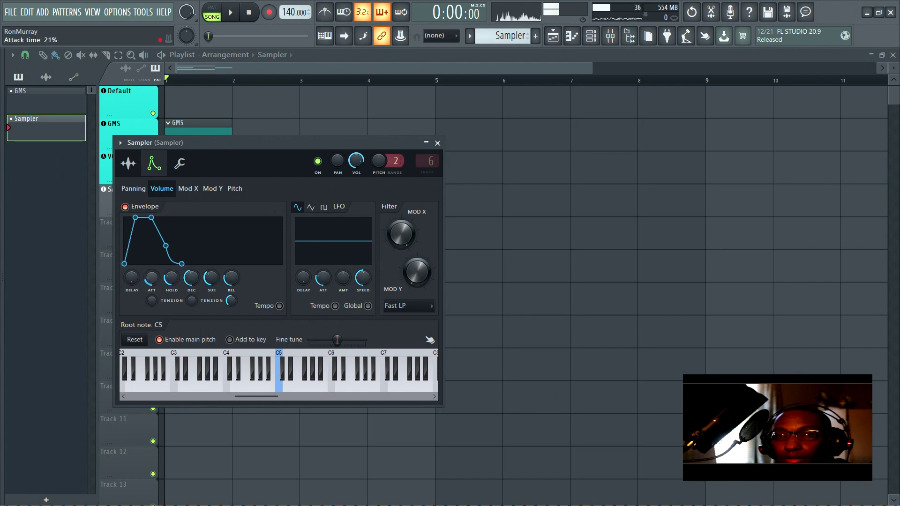
pyautogui.moveTo(151, 278); pyautogui.dragTo(134, 263)
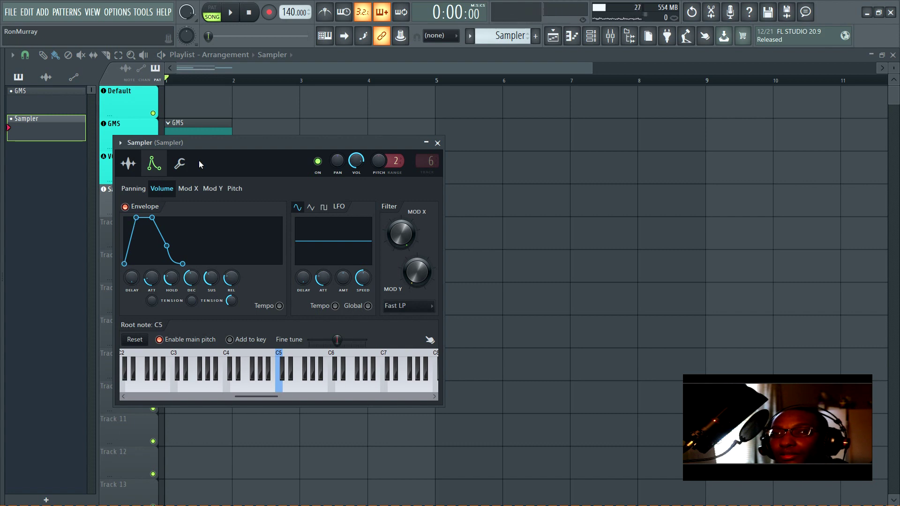
pyautogui.moveTo(220, 142); pyautogui.dragTo(271, 125)
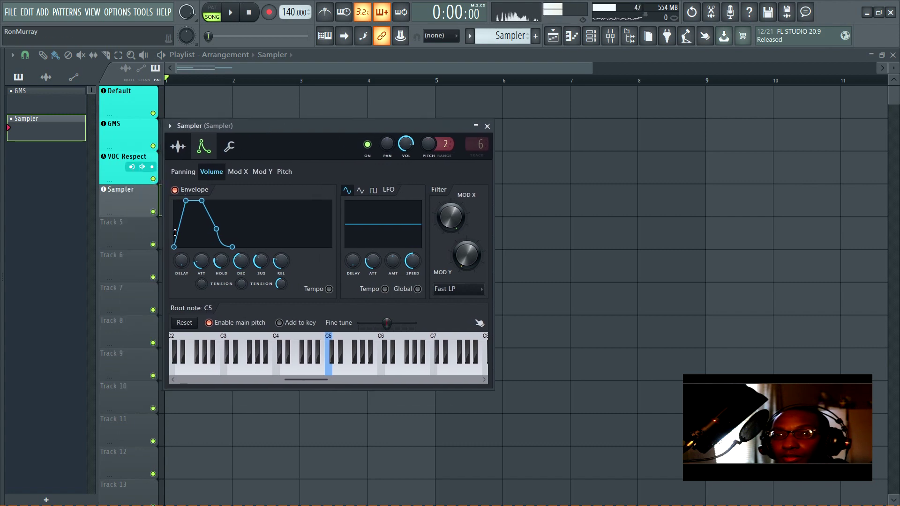
pyautogui.moveTo(201, 262); pyautogui.dragTo(198, 252)
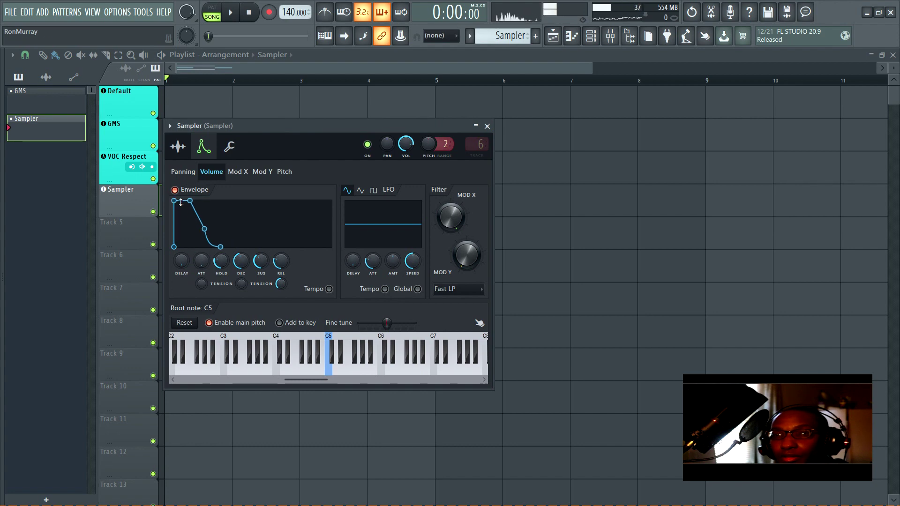
pyautogui.moveTo(284, 259)
pyautogui.mouseDown()
pyautogui.moveTo(261, 272)
pyautogui.moveTo(241, 256)
pyautogui.moveTo(241, 267)
pyautogui.moveTo(276, 251)
pyautogui.moveTo(276, 272)
pyautogui.moveTo(281, 256)
pyautogui.mouseUp()
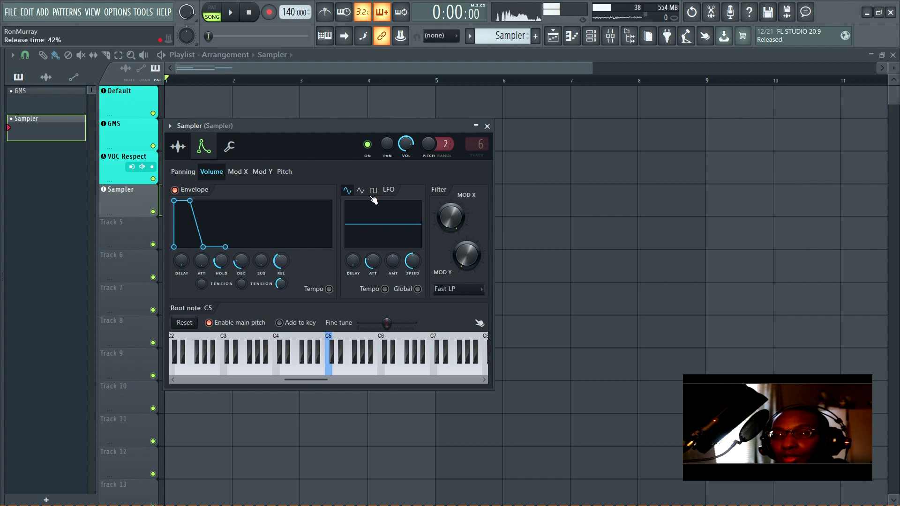
pyautogui.click(487, 126)
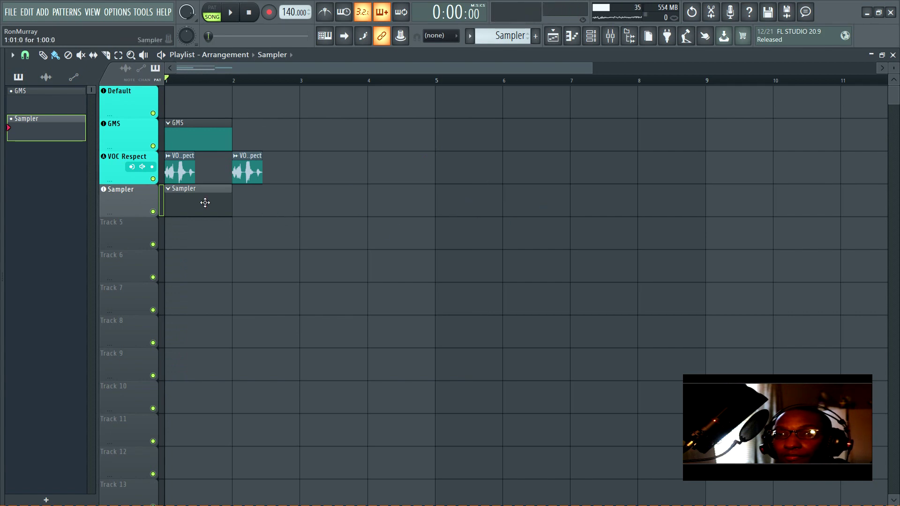
# - Delete the Sampler track and its linked channel, keeping all removal options checked
pyautogui.rightClick(142, 199)
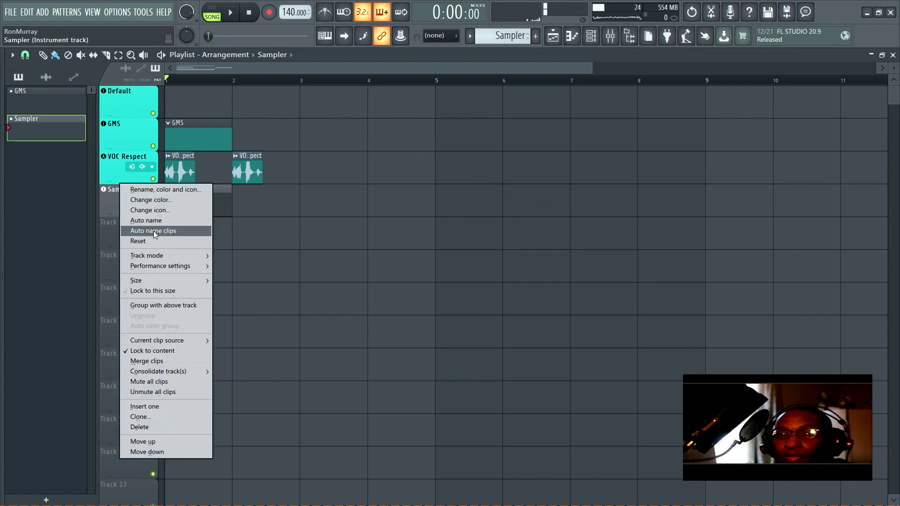
pyautogui.click(159, 425)
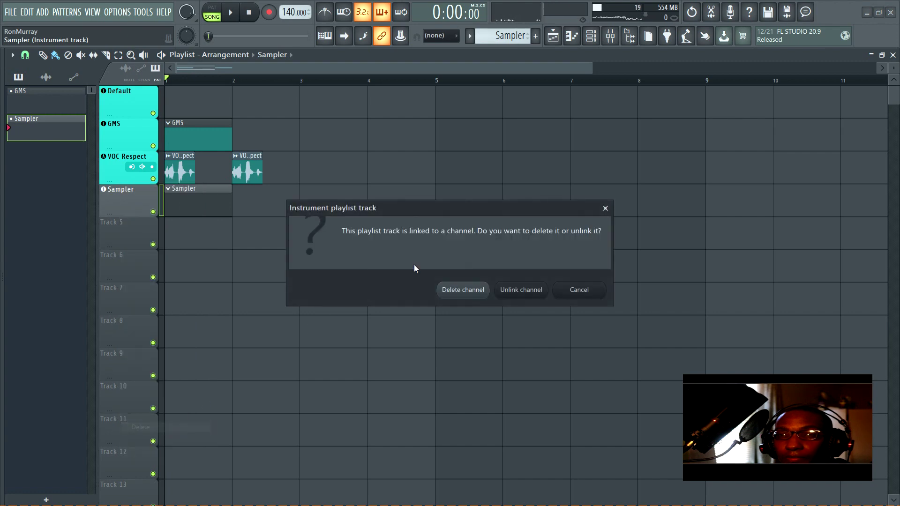
pyautogui.click(476, 295)
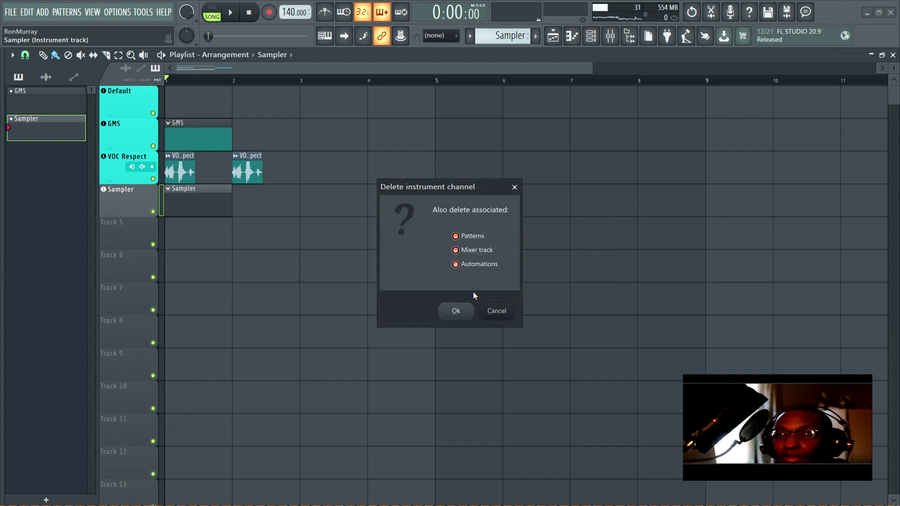
pyautogui.click(458, 311)
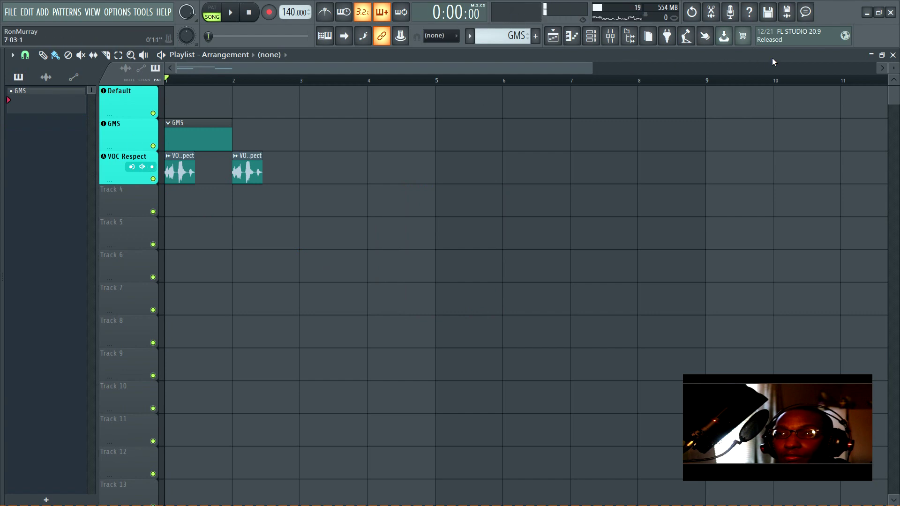
pyautogui.click(527, 58)
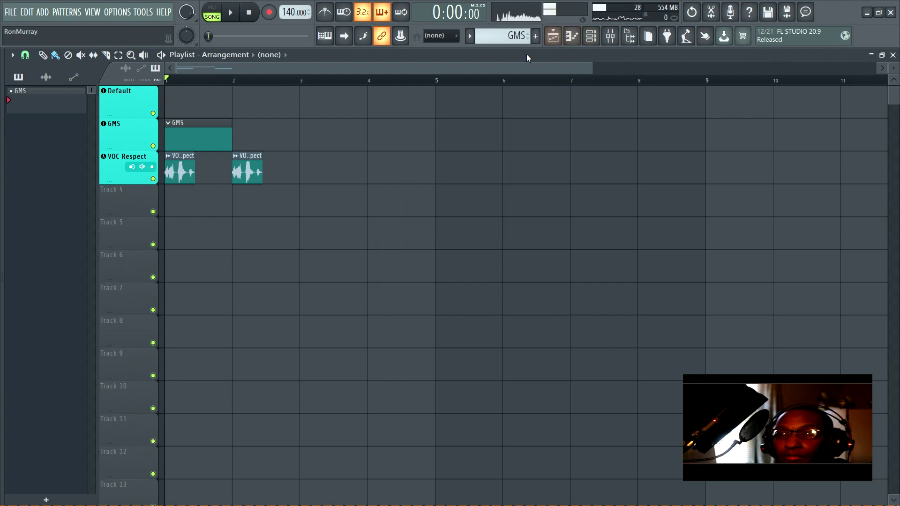
pyautogui.click(114, 169)
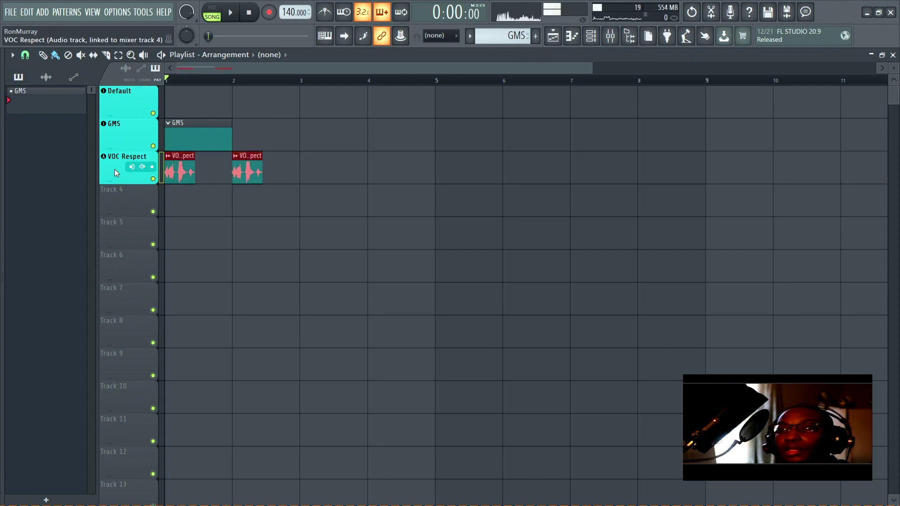
pyautogui.doubleClick(174, 171)
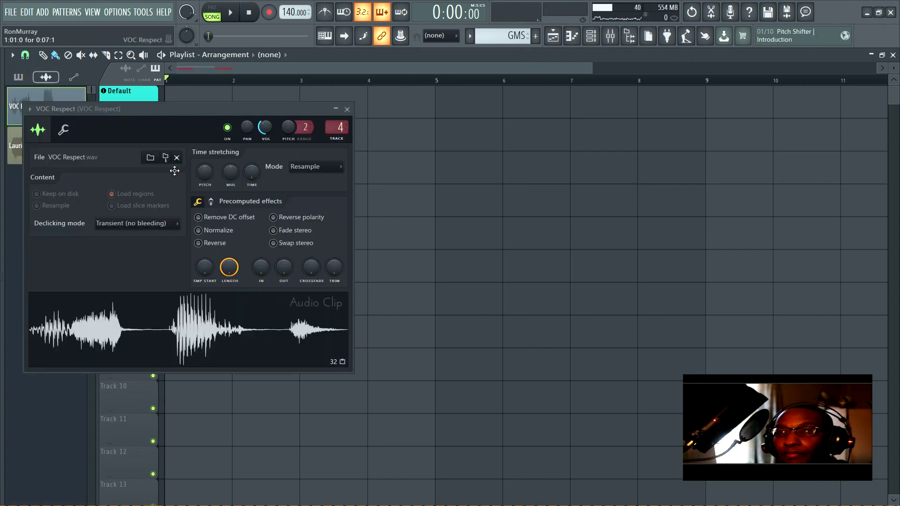
pyautogui.hotkey('alt', 'F8')
pyautogui.click(32, 68)
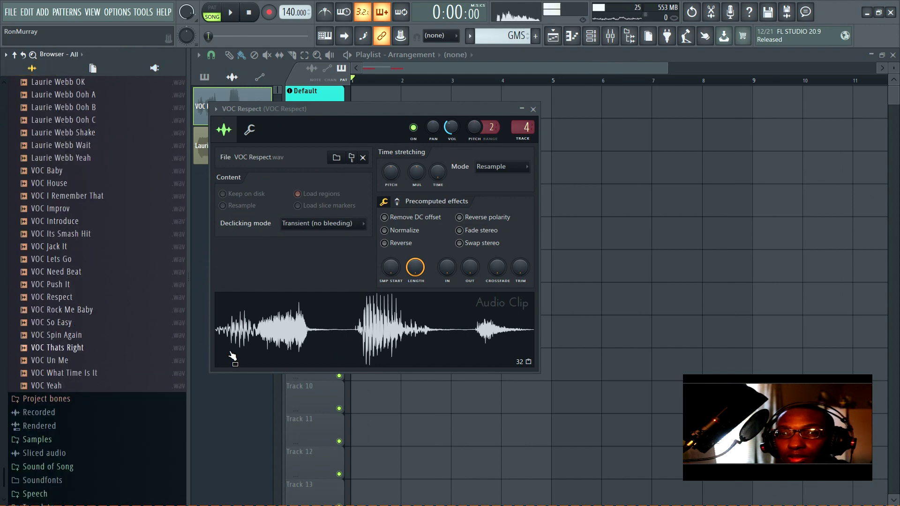
pyautogui.hotkey('alt', 'F8')
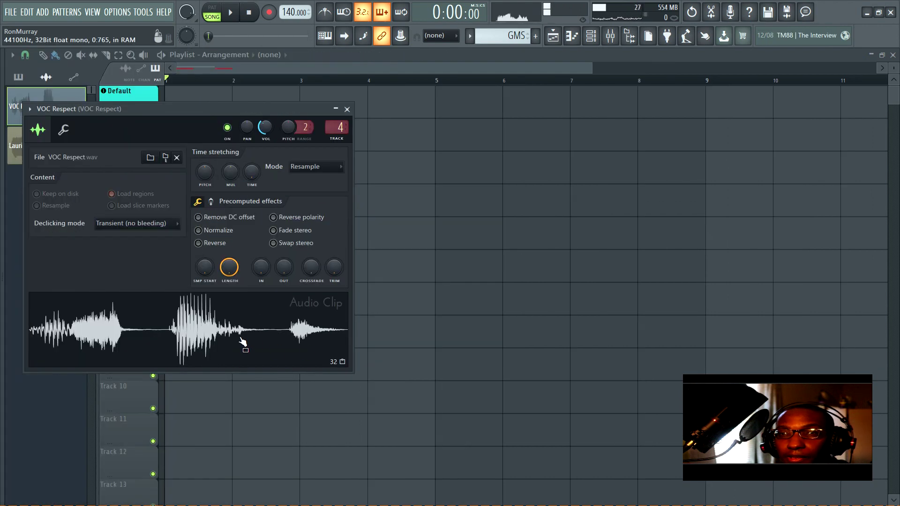
pyautogui.click(204, 327)
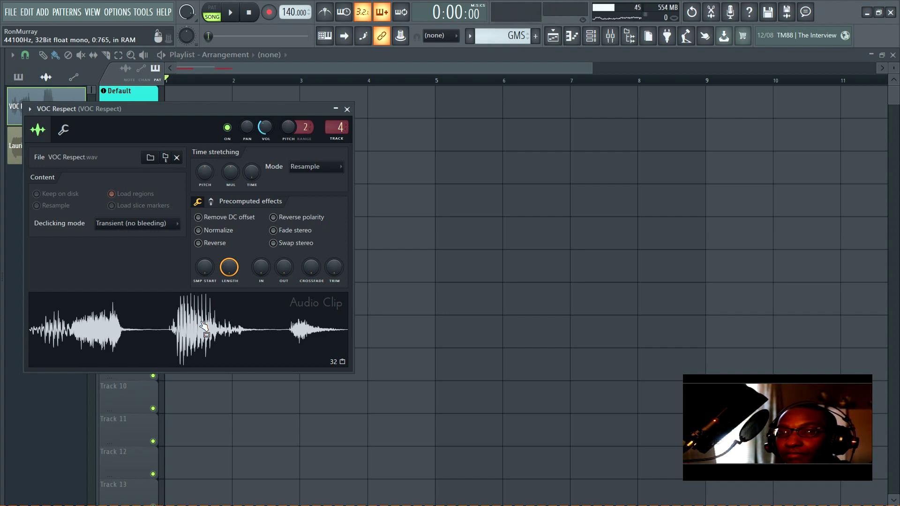
pyautogui.click(204, 327)
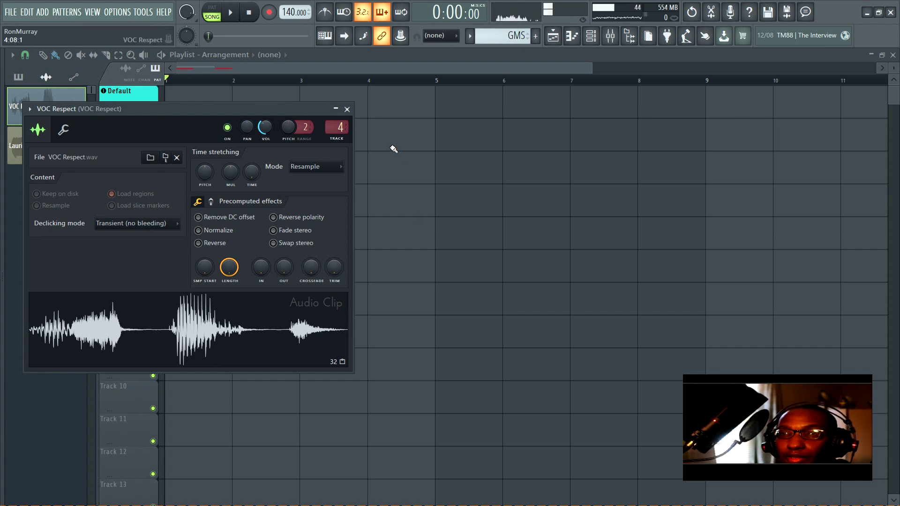
pyautogui.click(347, 109)
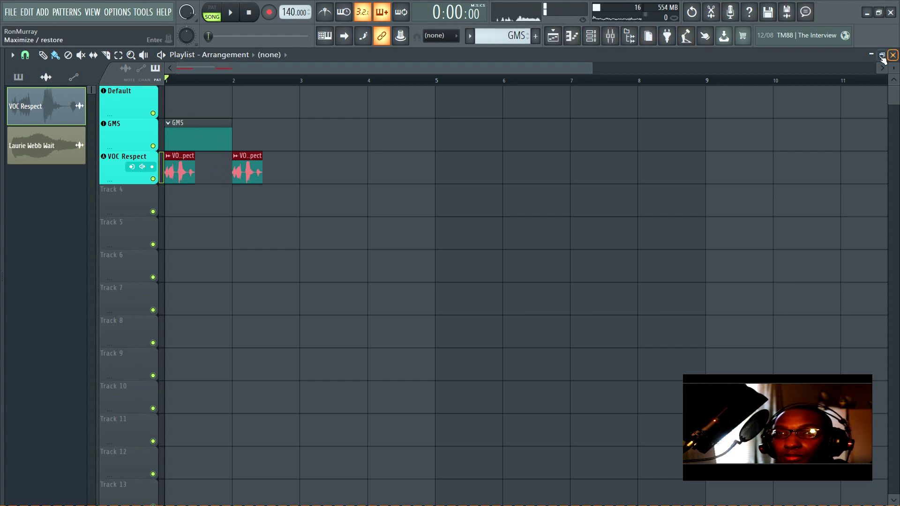
pyautogui.click(513, 39)
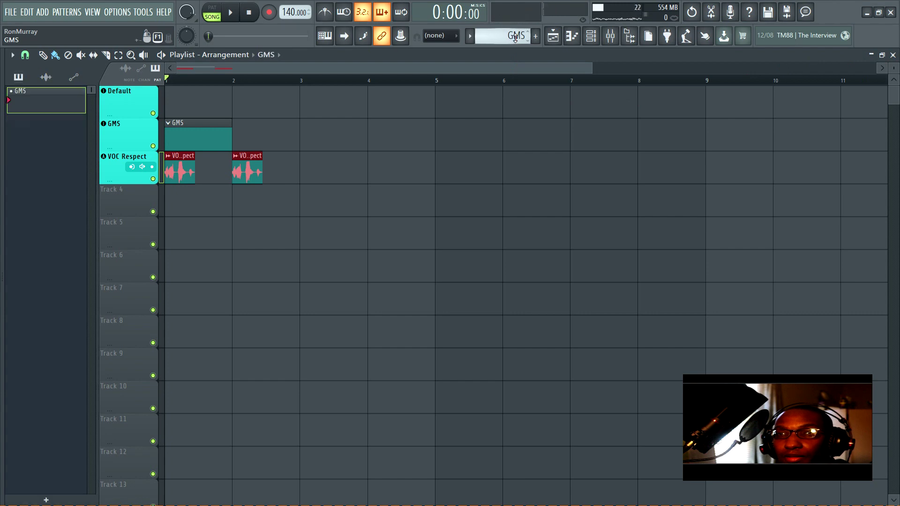
# - Place a Pattern 2 clip on the Default track and rename the pattern 'Minisynth'
pyautogui.scroll(1, 514, 36)
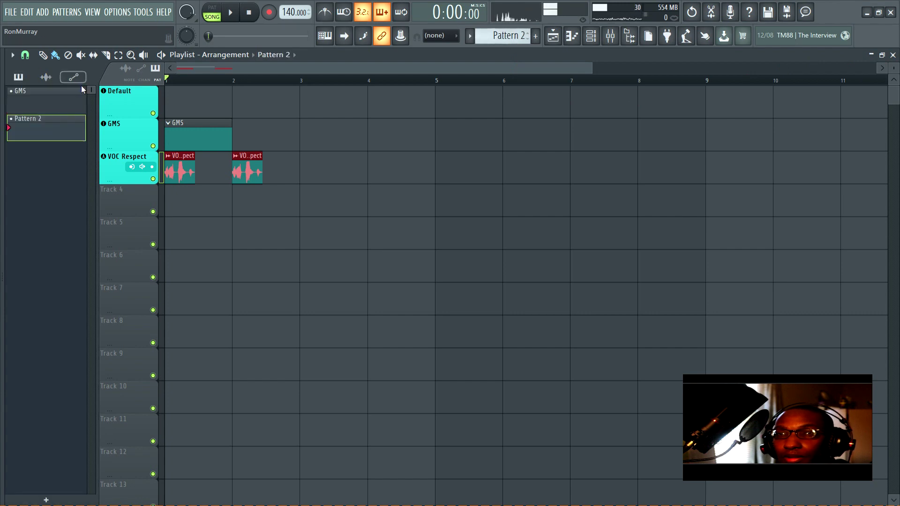
pyautogui.moveTo(44, 125); pyautogui.dragTo(176, 99)
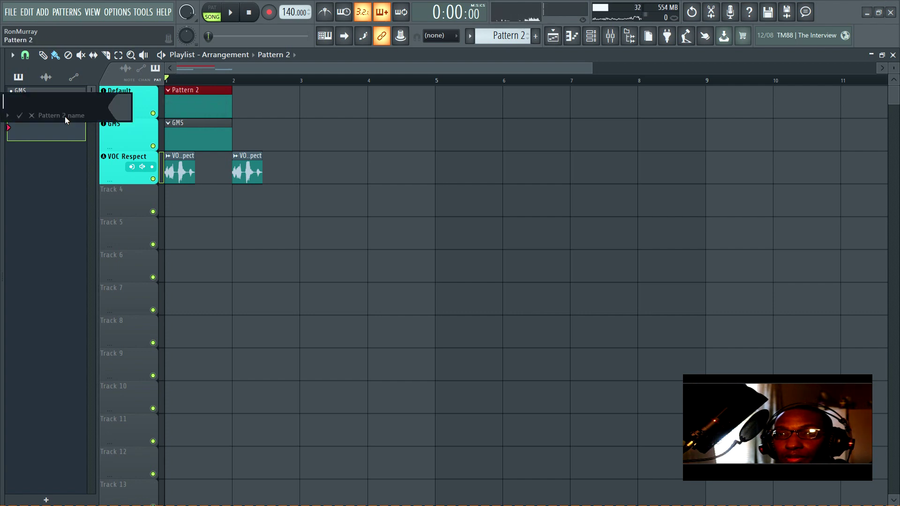
pyautogui.doubleClick(65, 117)
pyautogui.write('Minni')
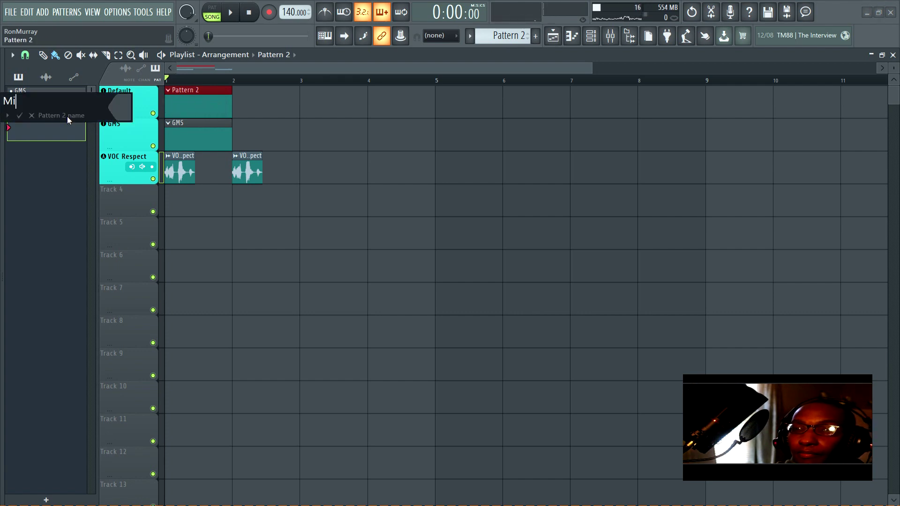
pyautogui.press('BackSpace')
pyautogui.press('BackSpace')
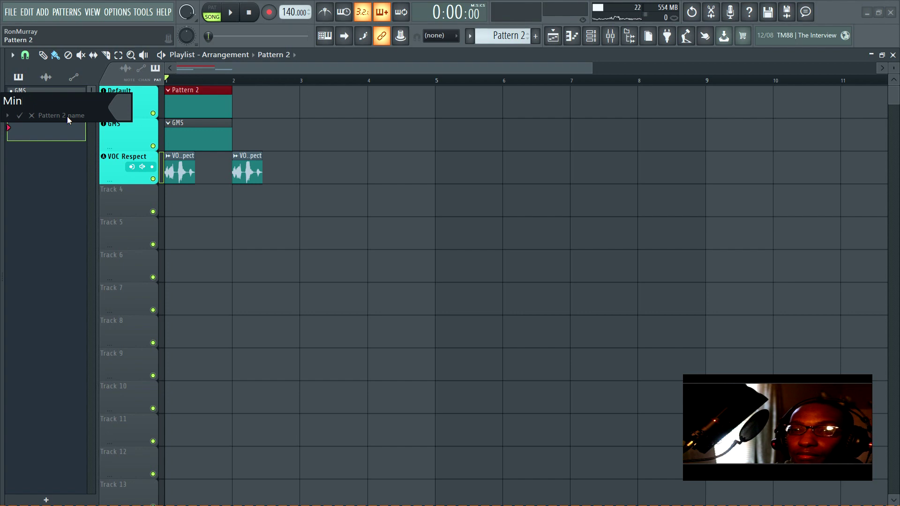
pyautogui.write('isynth')
pyautogui.press('Return')
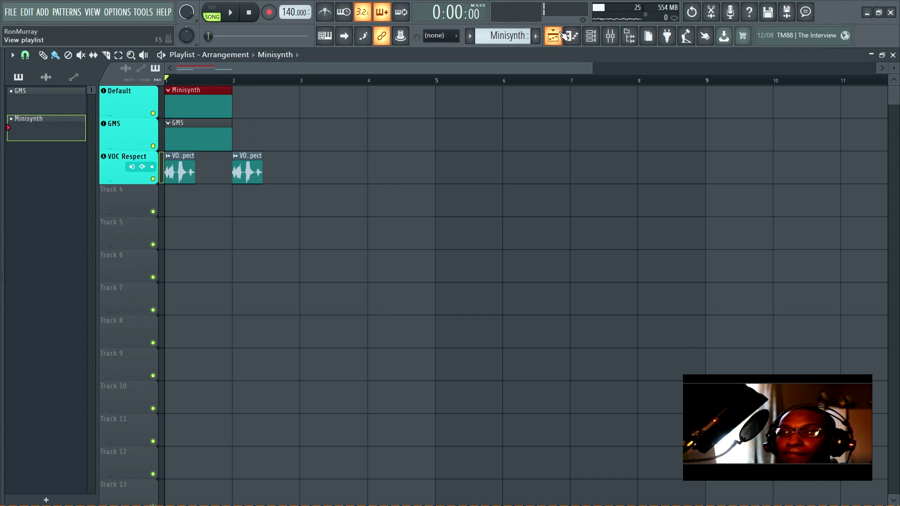
pyautogui.click(121, 102)
# - Close the Minisynth window and playlist, and bring up the mixer
pyautogui.click(120, 100)
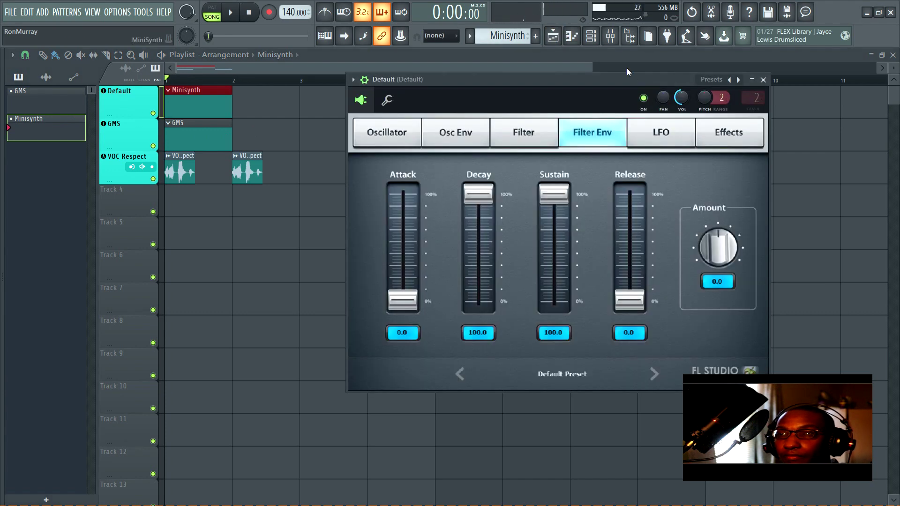
pyautogui.click(763, 80)
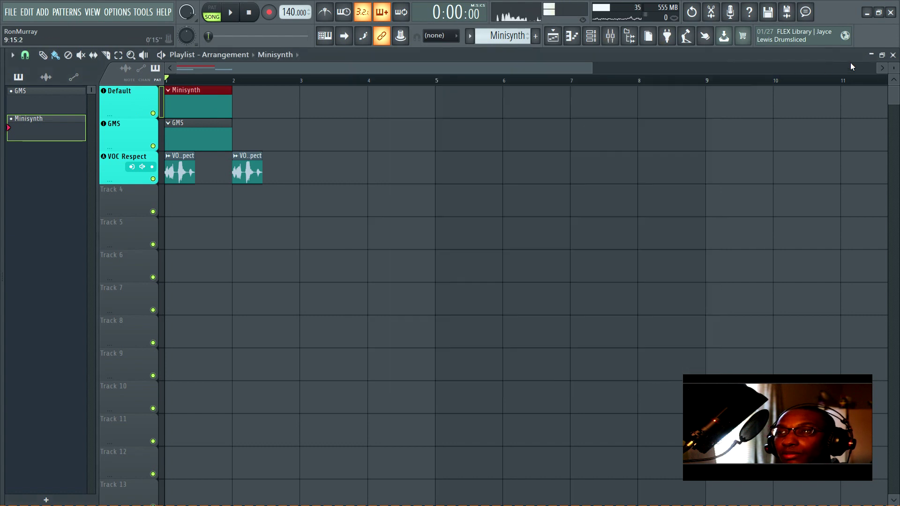
pyautogui.click(894, 55)
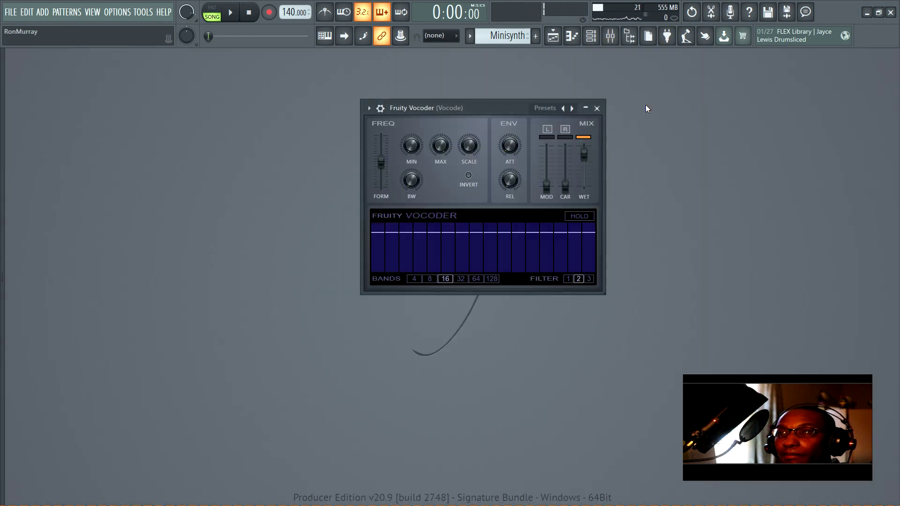
pyautogui.click(552, 36)
pyautogui.click(553, 36)
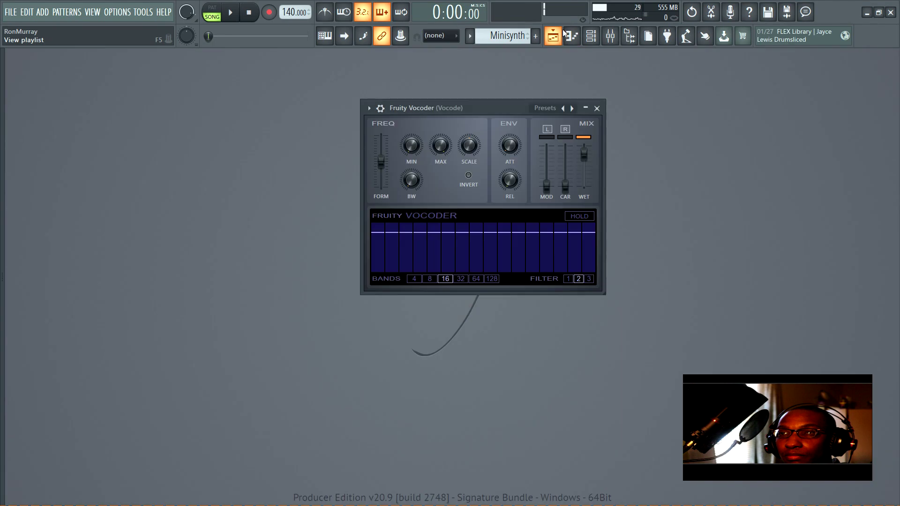
pyautogui.click(610, 38)
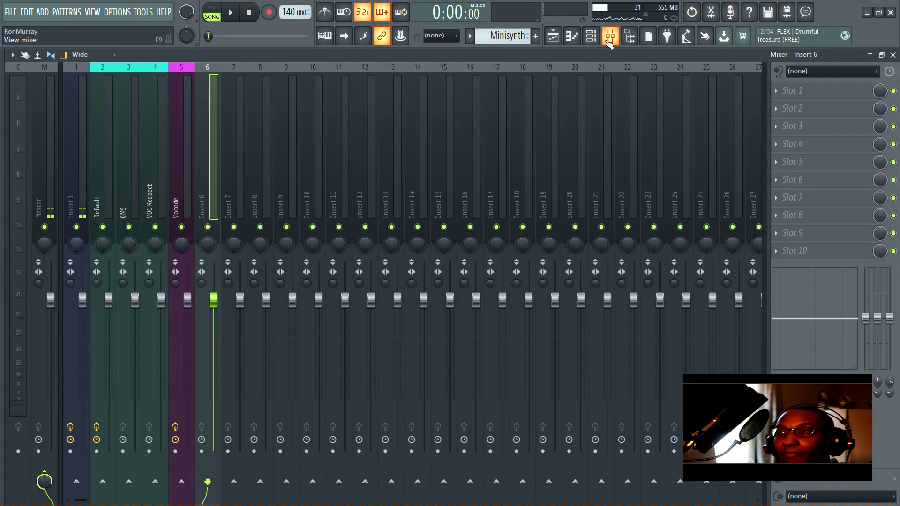
# - Move the VOC Respect mixer track to insert 2
pyautogui.click(109, 105)
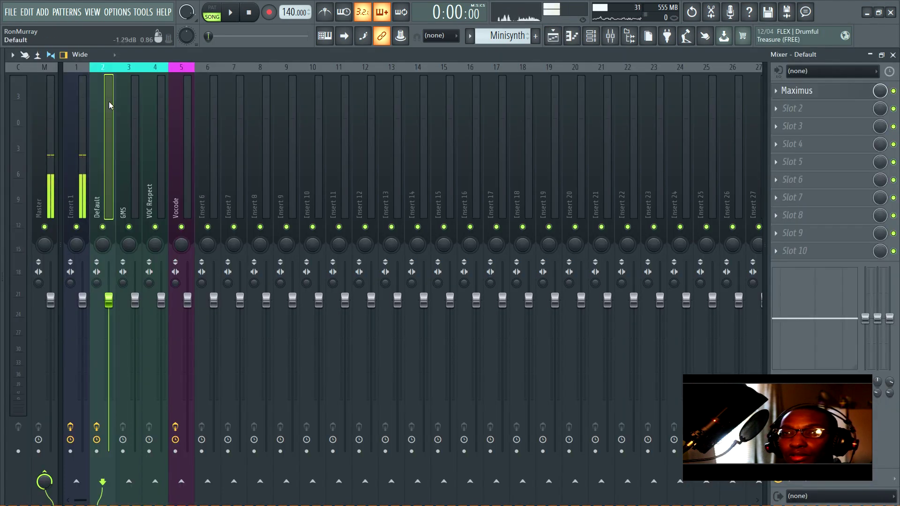
pyautogui.click(156, 108)
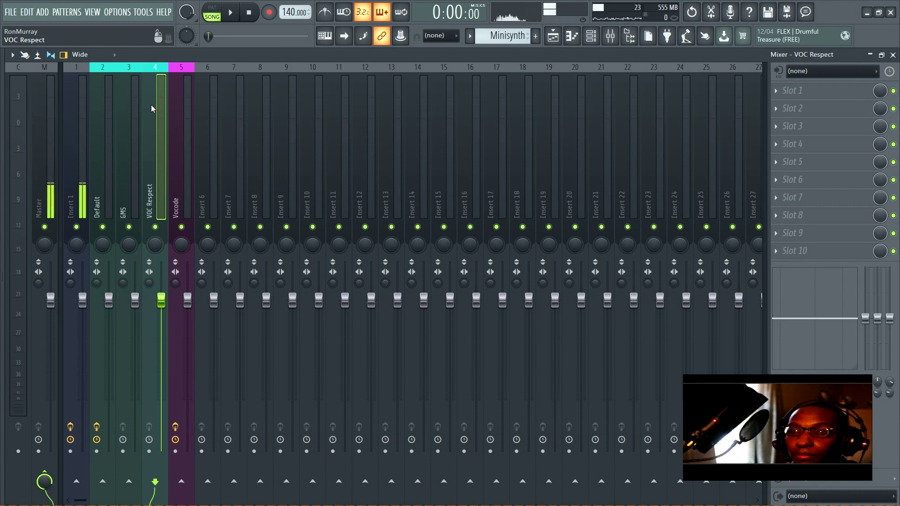
pyautogui.hotkey('alt', 'Left')
pyautogui.hotkey('alt', 'Left')
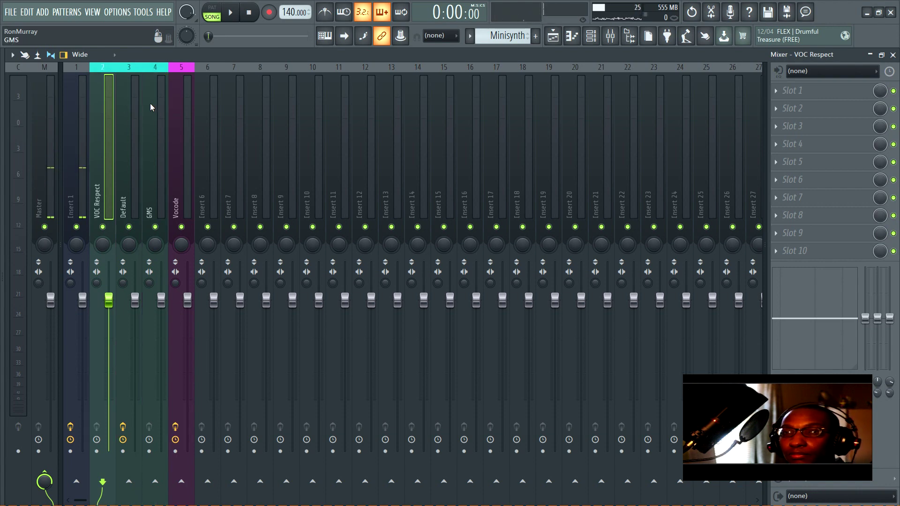
# - Colour the VOC Respect track red and send it into the Vocode track
pyautogui.press('F2')
pyautogui.click(235, 152)
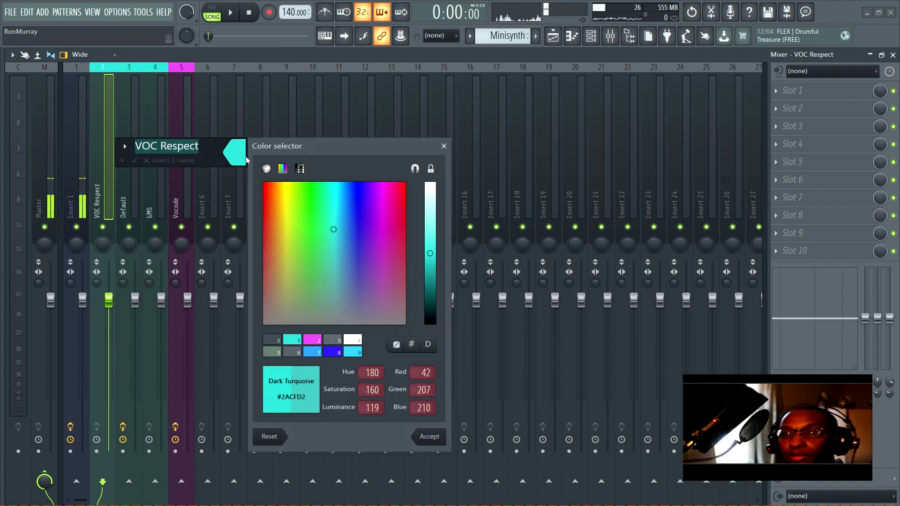
pyautogui.click(270, 186)
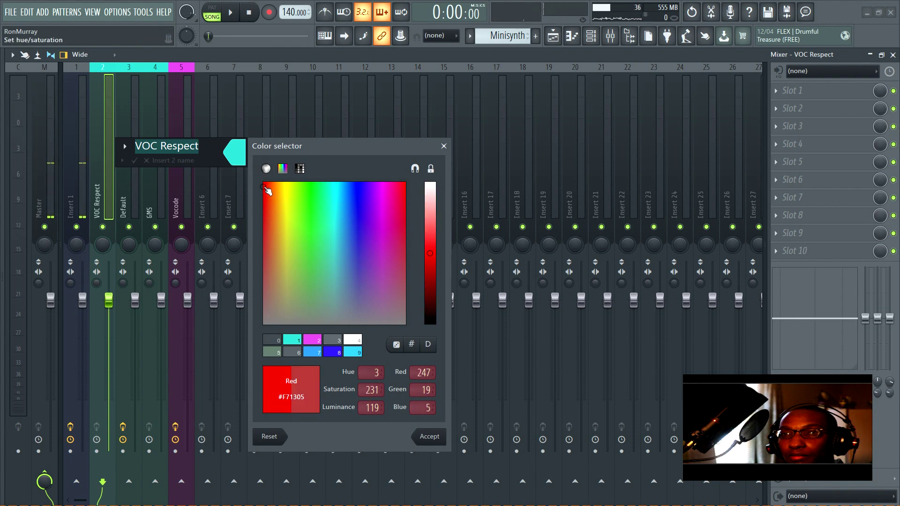
pyautogui.click(428, 436)
pyautogui.press('Return')
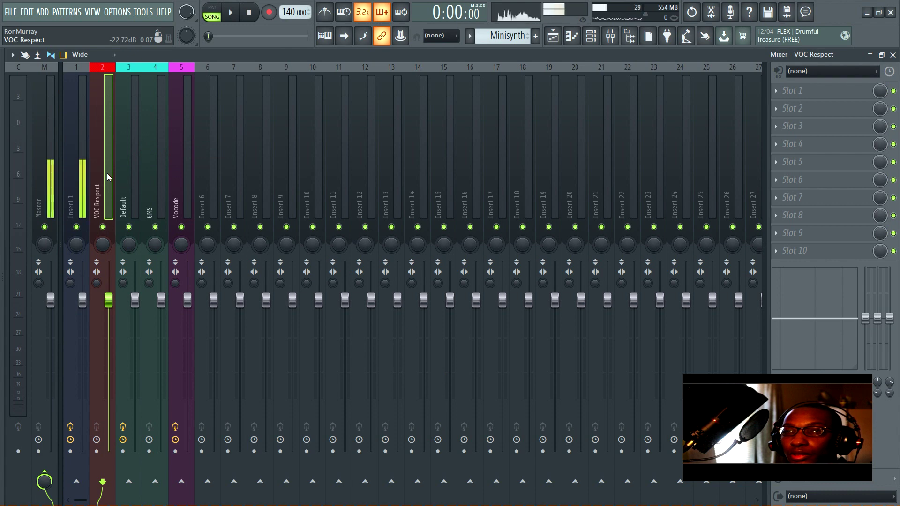
pyautogui.click(181, 483)
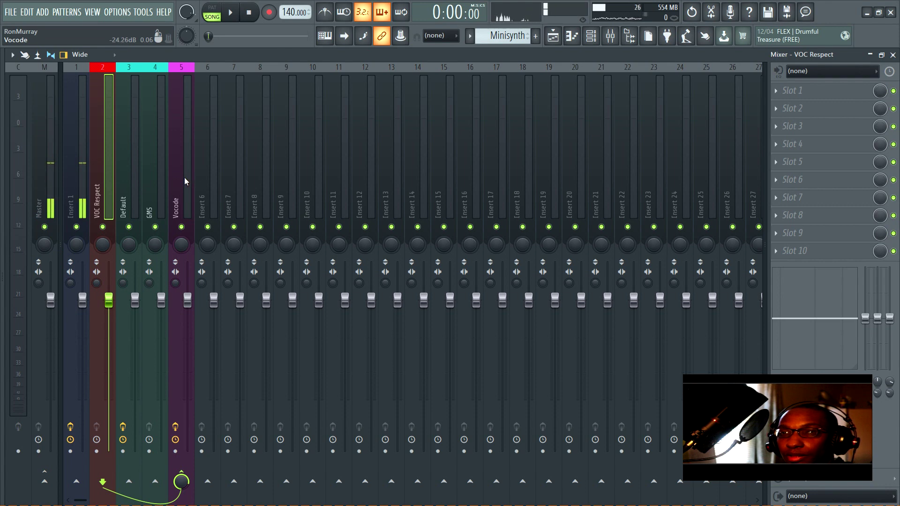
# - Route the Default track into Vocode and open Fruity Vocoder from the Vocode insert
pyautogui.click(128, 162)
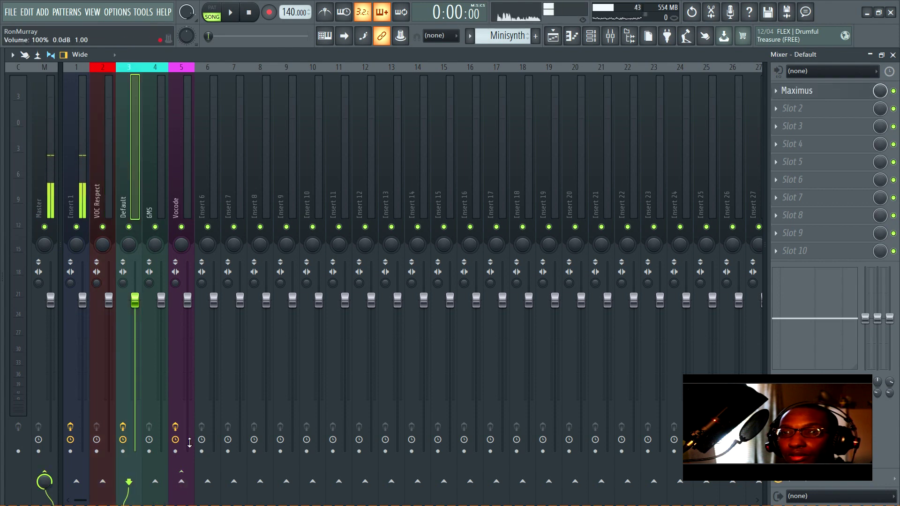
pyautogui.click(181, 482)
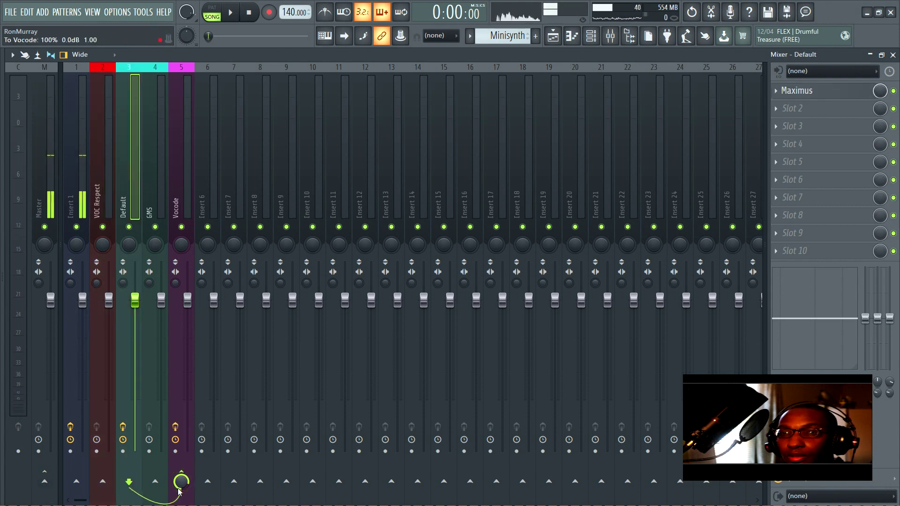
pyautogui.click(183, 169)
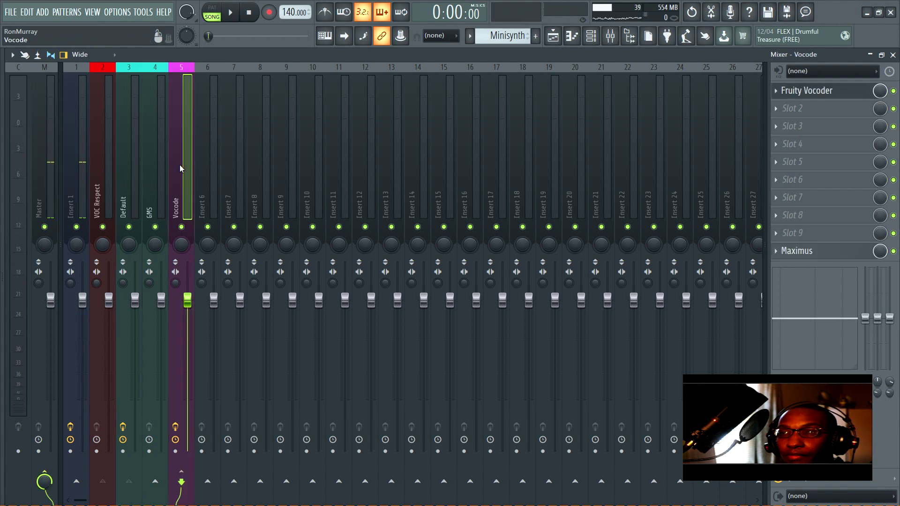
pyautogui.click(838, 90)
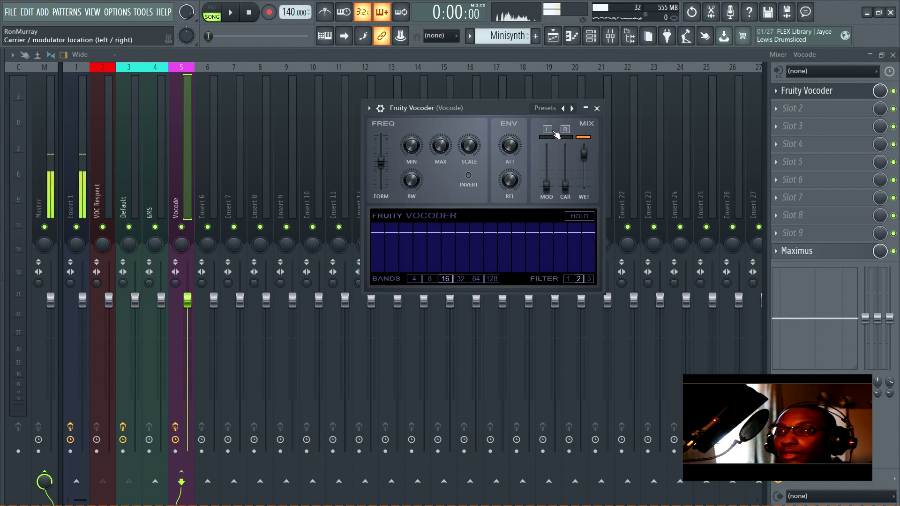
pyautogui.moveTo(554, 135); pyautogui.dragTo(565, 135)
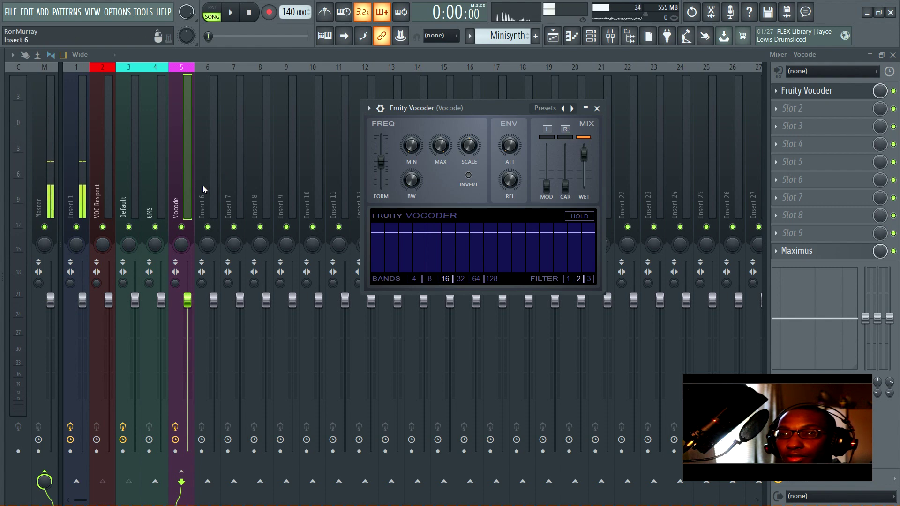
# - Turn VOC Respect's pan knob to 68% left and Default's pan knob to 91% right
pyautogui.click(128, 167)
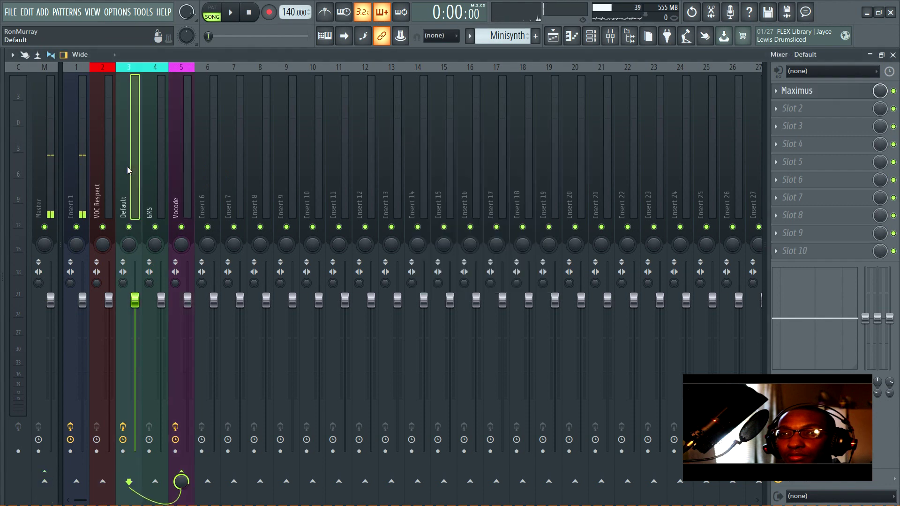
pyautogui.click(111, 197)
pyautogui.moveTo(102, 243); pyautogui.dragTo(102, 255)
pyautogui.click(128, 245)
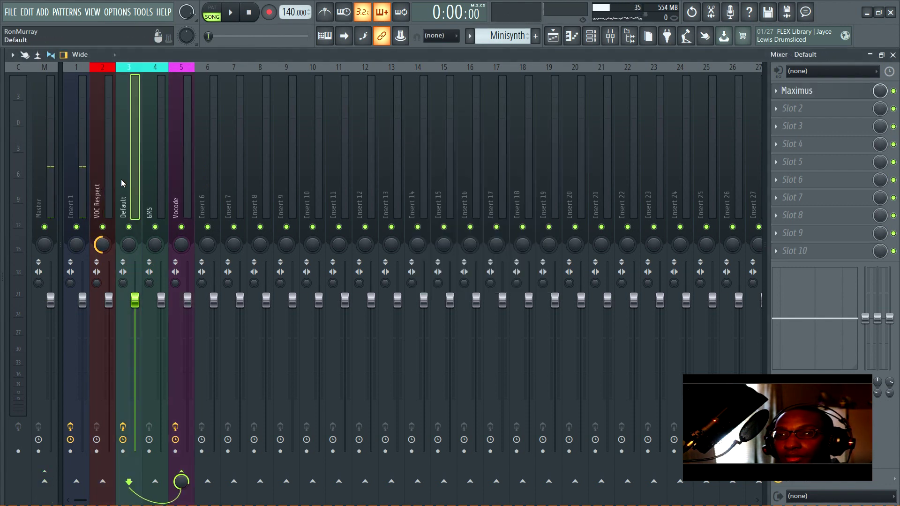
pyautogui.moveTo(129, 244); pyautogui.dragTo(129, 225)
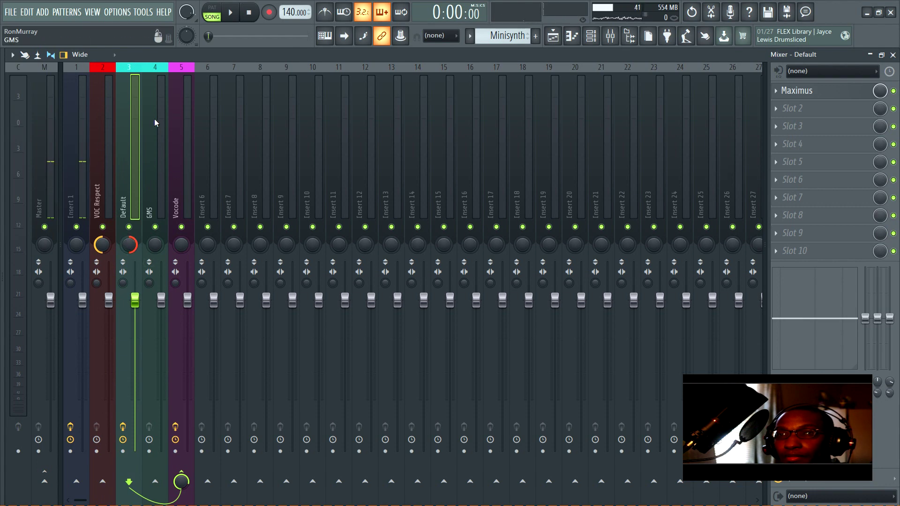
pyautogui.click(182, 126)
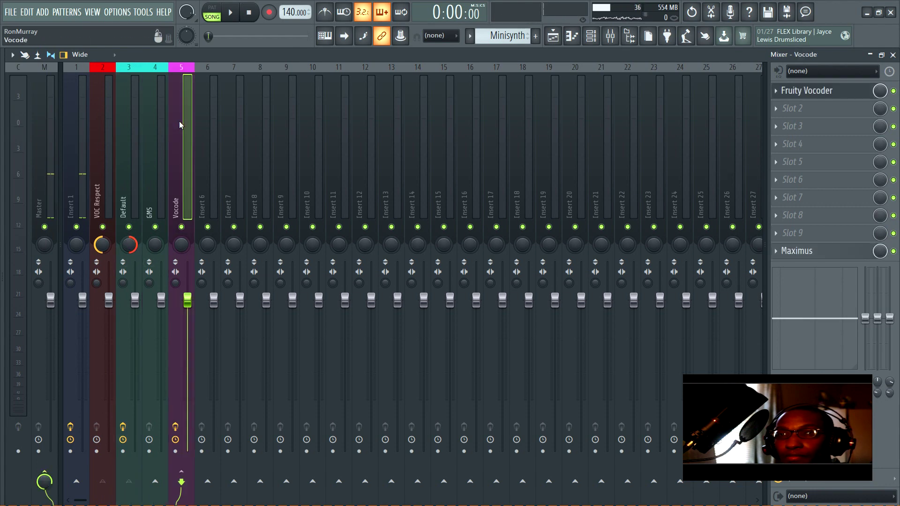
# - Open the Fruity Vocoder, swap carrier and modulator and back, then play and stop the song
pyautogui.click(820, 90)
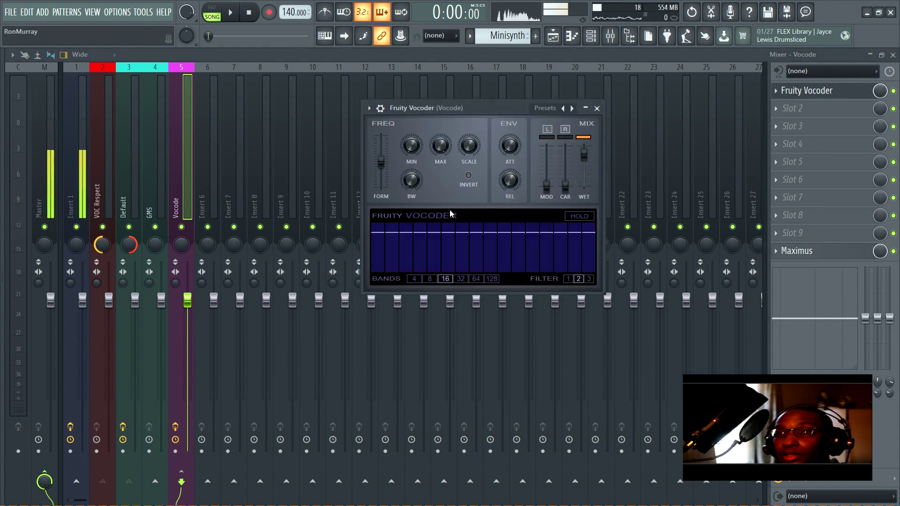
pyautogui.click(567, 132)
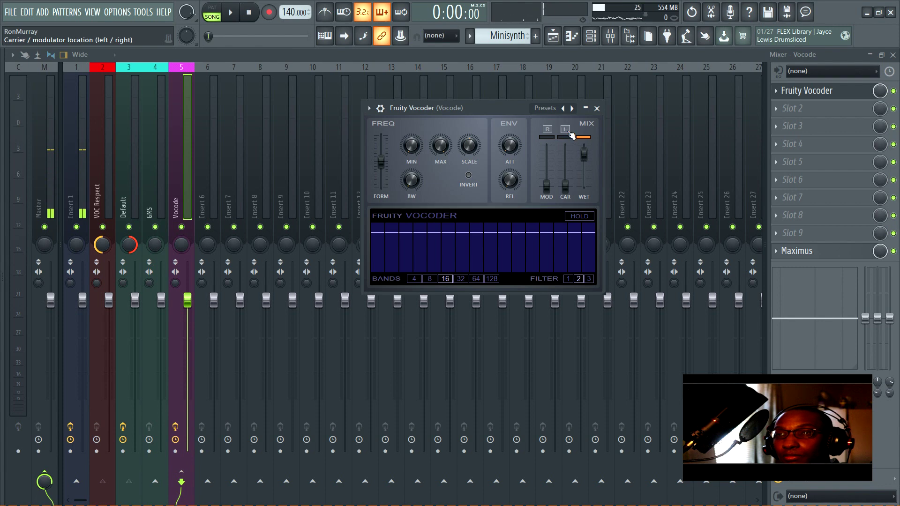
pyautogui.click(567, 131)
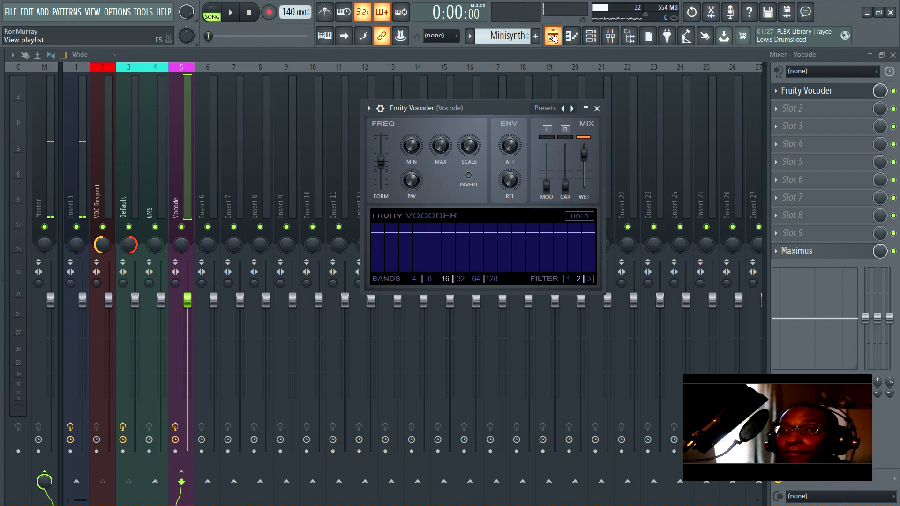
pyautogui.press('space')
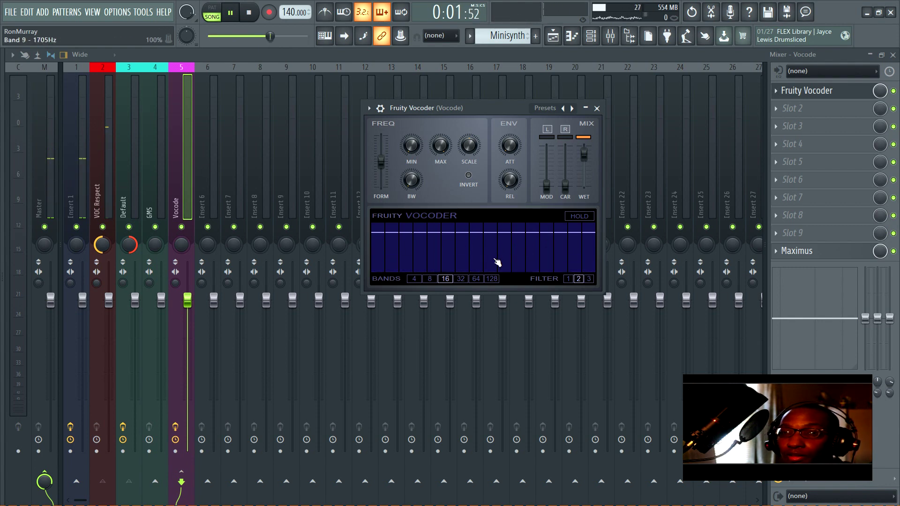
pyautogui.press('space')
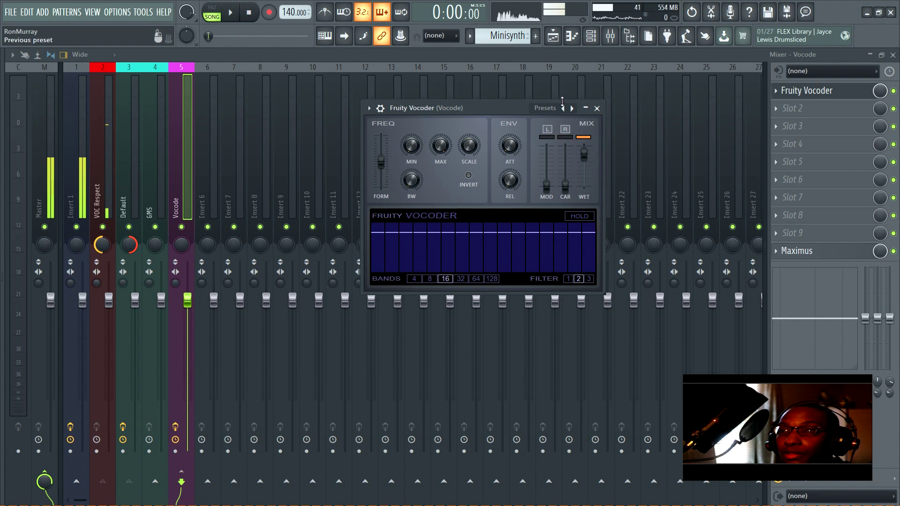
# - Open the Minisynth clip on the Default track in the Piano roll from the Playlist
pyautogui.click(579, 37)
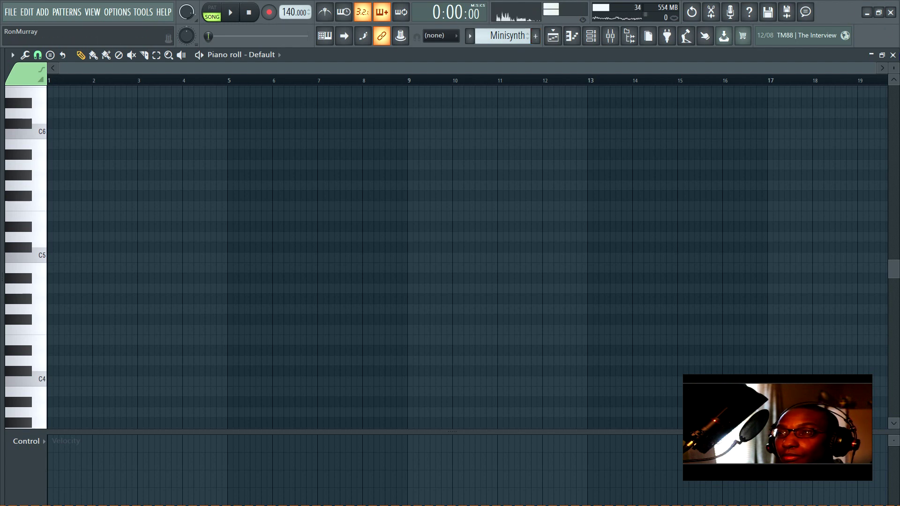
pyautogui.click(894, 54)
pyautogui.press('F5')
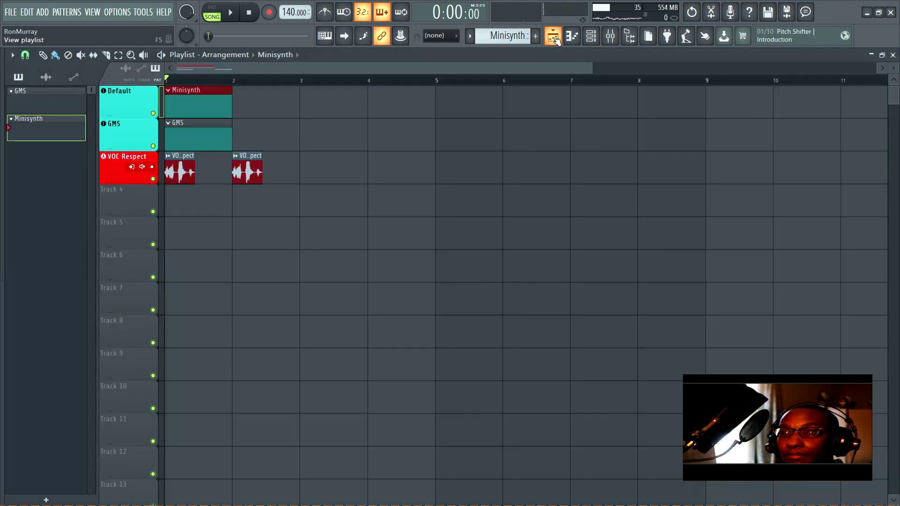
pyautogui.doubleClick(182, 103)
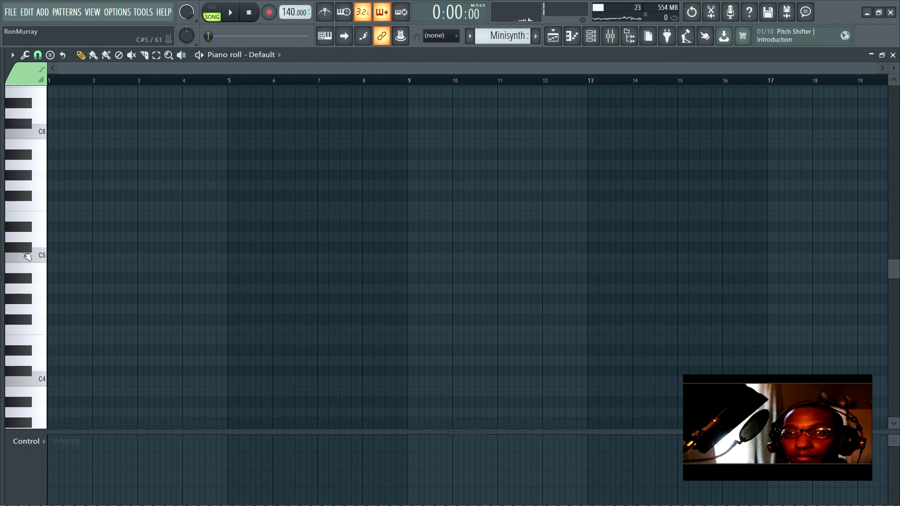
# - Draw a C5 note at bar 1, stretch it to bar 3, and check it in the Playlist
pyautogui.click(27, 256)
pyautogui.click(27, 256)
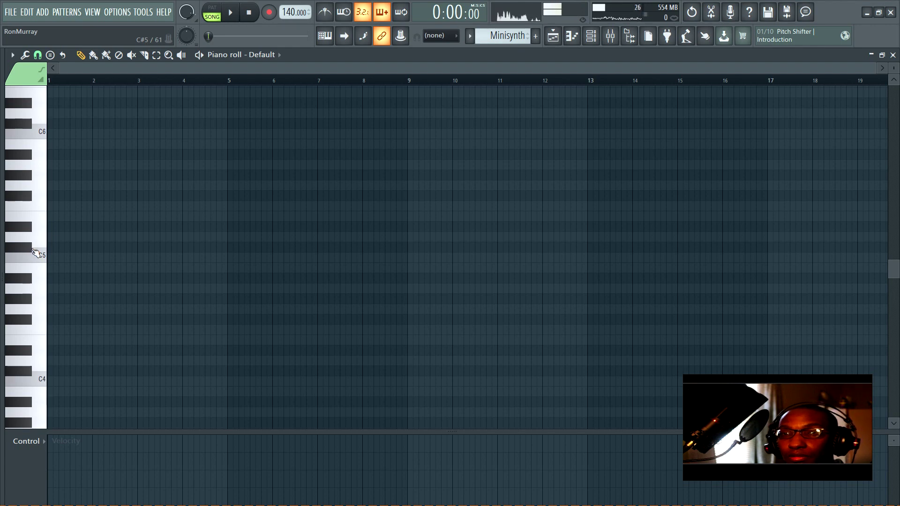
pyautogui.scroll(-3, 96, 267)
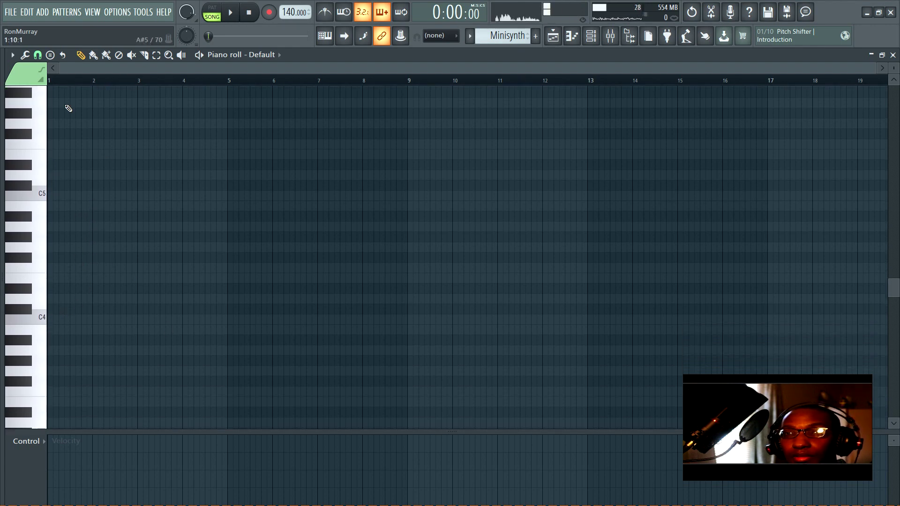
pyautogui.click(51, 196)
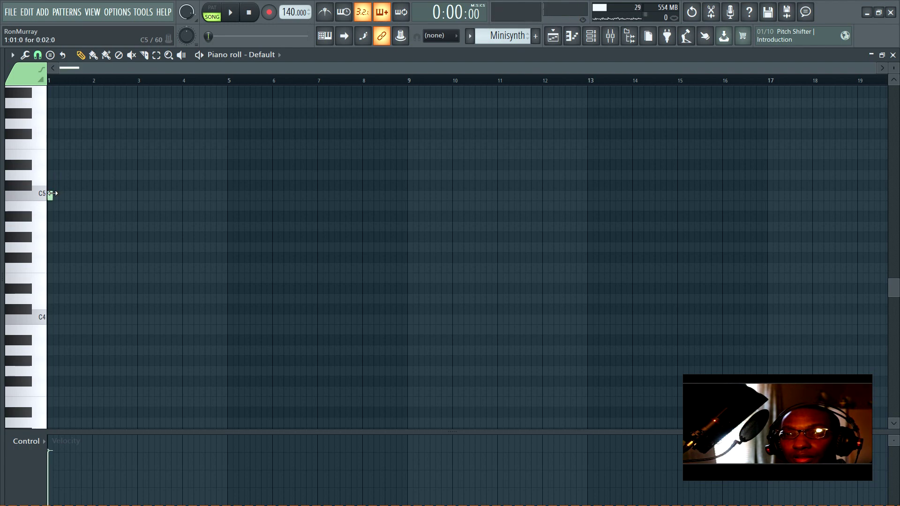
pyautogui.moveTo(67, 196); pyautogui.dragTo(126, 204)
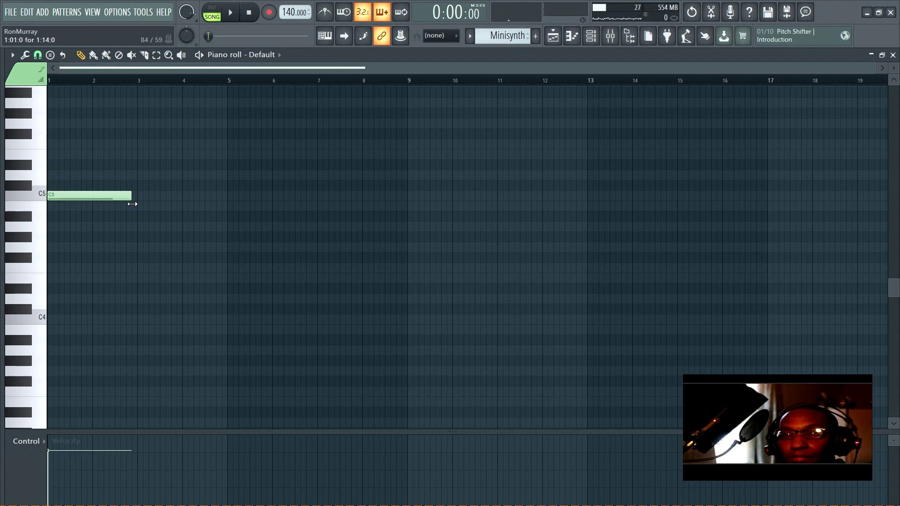
pyautogui.moveTo(140, 204); pyautogui.dragTo(140, 205)
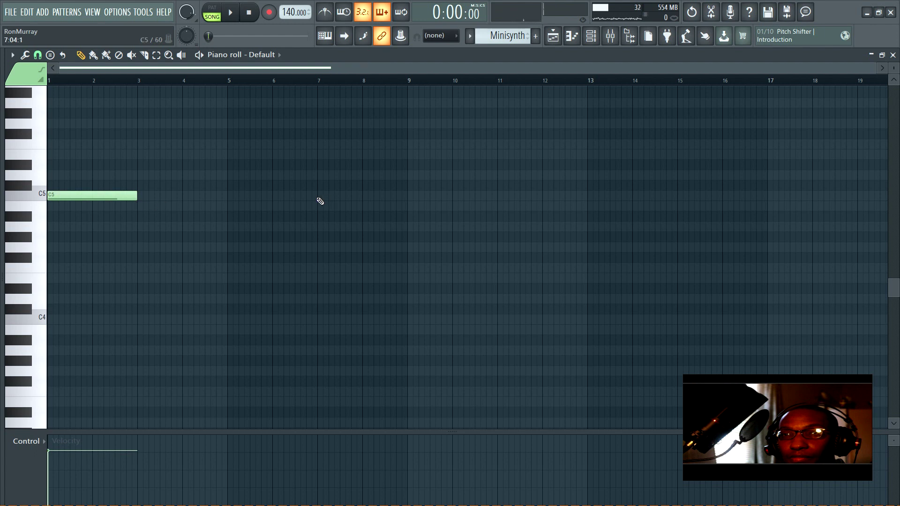
pyautogui.press('F5')
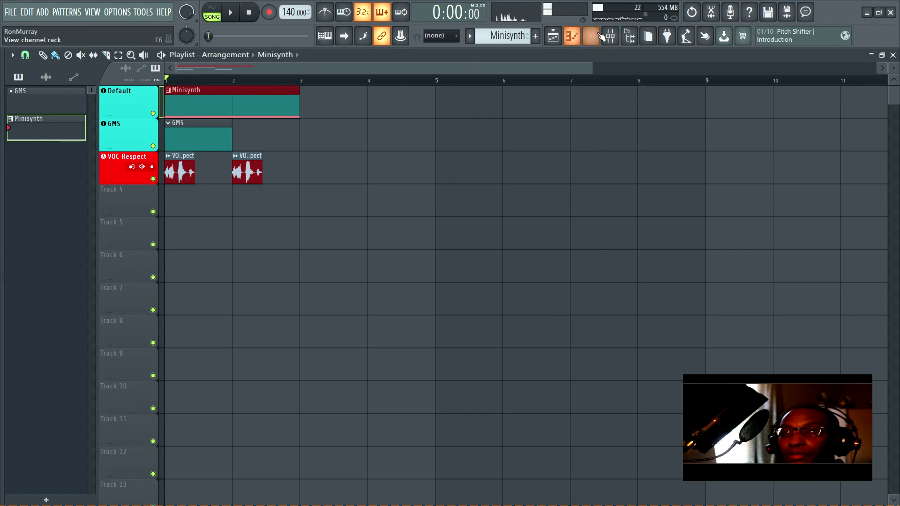
pyautogui.click(893, 55)
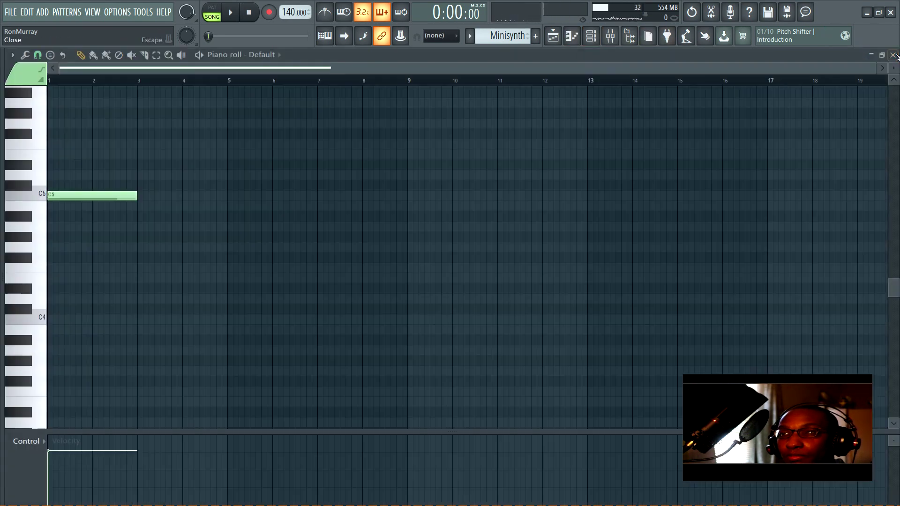
# - Back in the mixer, mute the Default insert and play the song to hear the vocoded voice
pyautogui.click(894, 55)
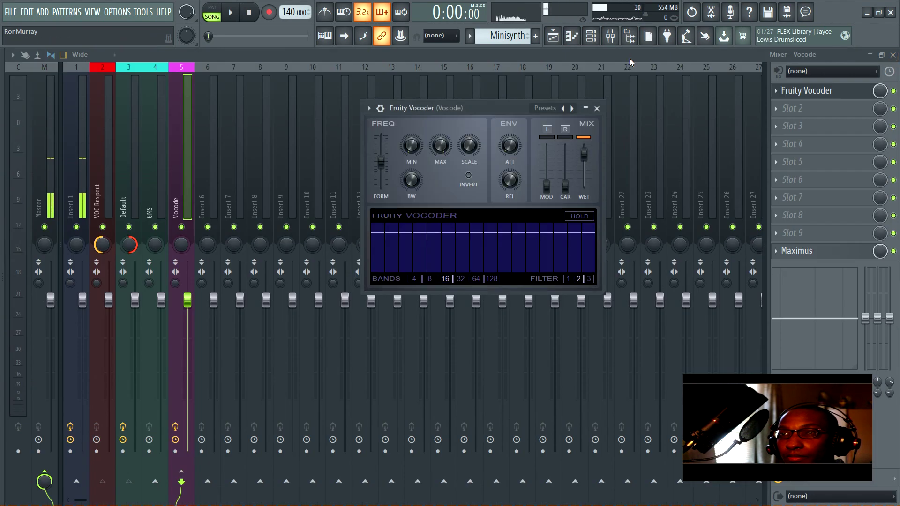
pyautogui.click(129, 227)
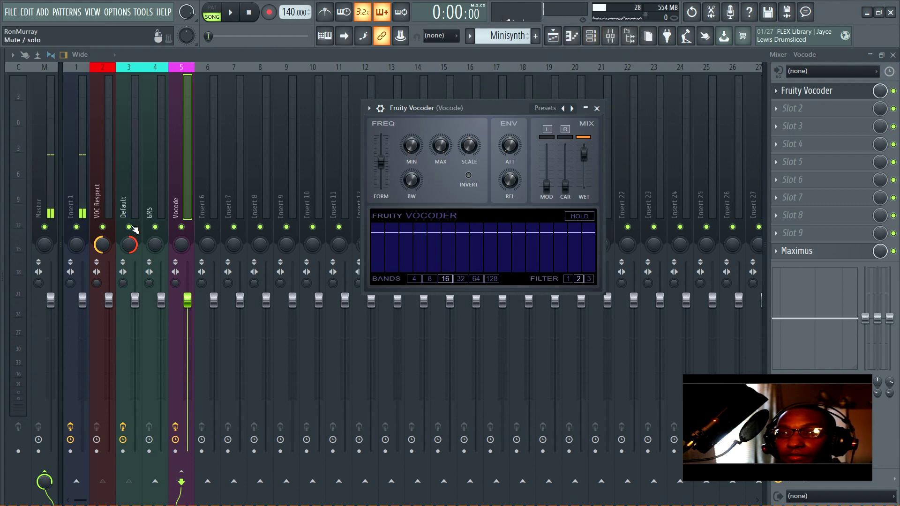
pyautogui.press('Escape')
pyautogui.press('space')
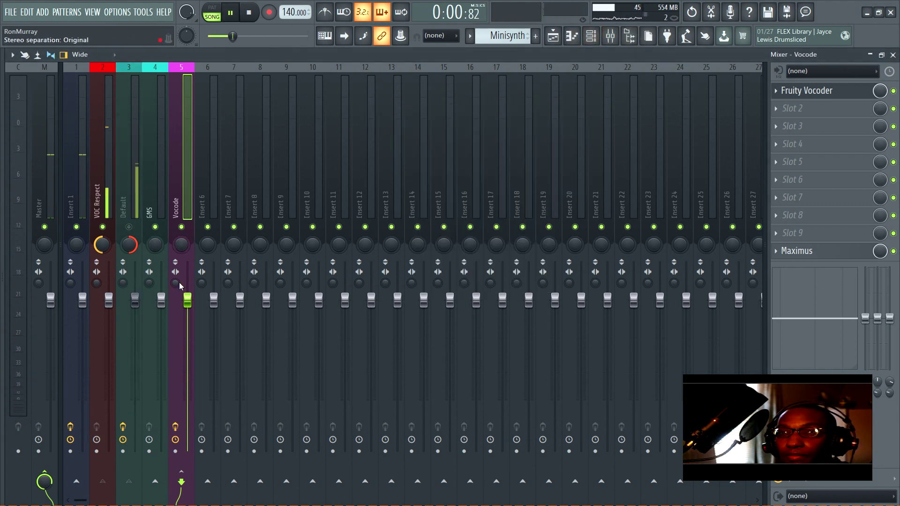
pyautogui.click(808, 91)
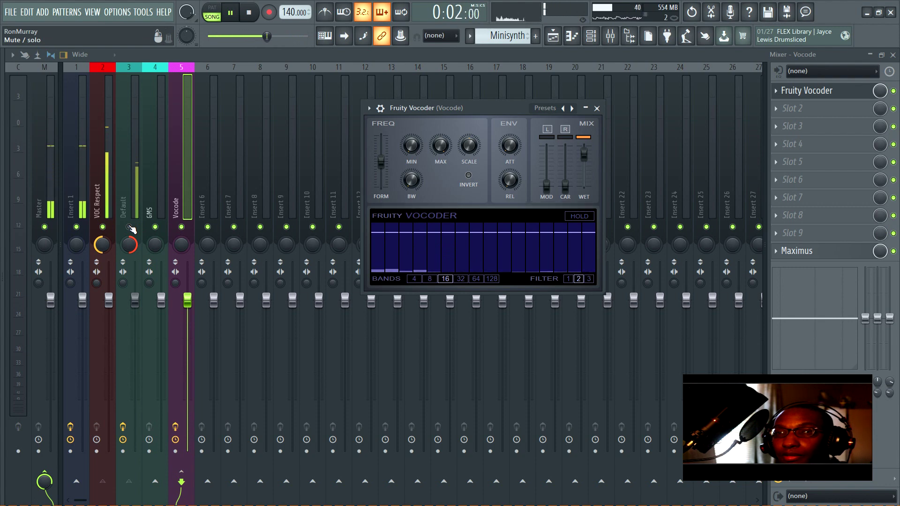
pyautogui.press('Escape')
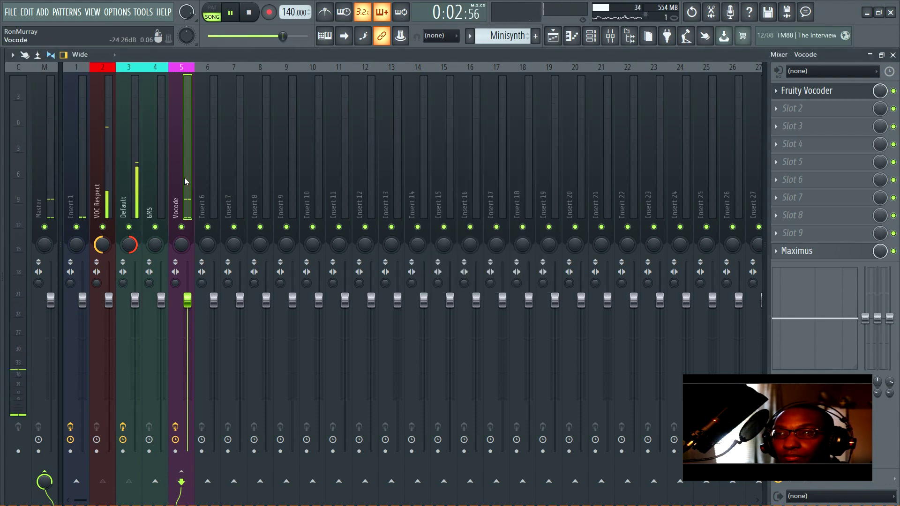
pyautogui.press('space')
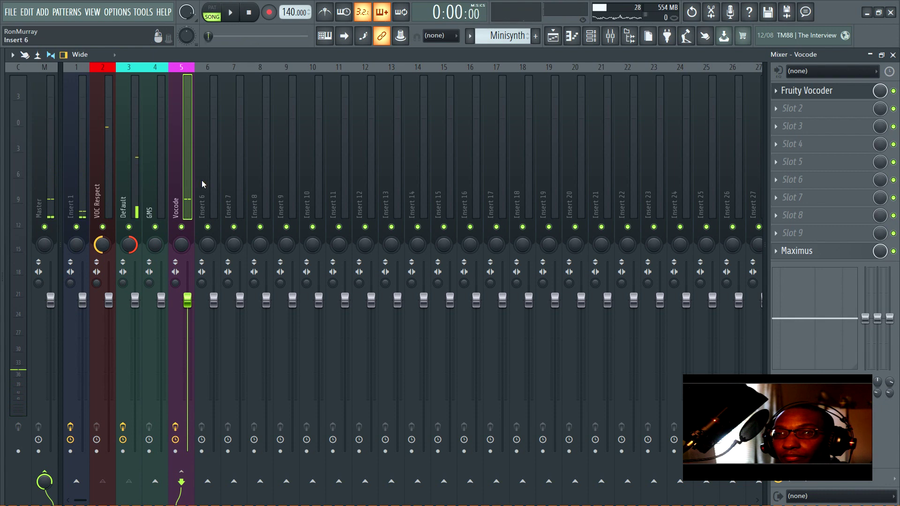
# - Disable Maximus on Vocode, raise the Default insert's volume to about 2.7dB, and reopen the Fruity Vocoder
pyautogui.click(894, 252)
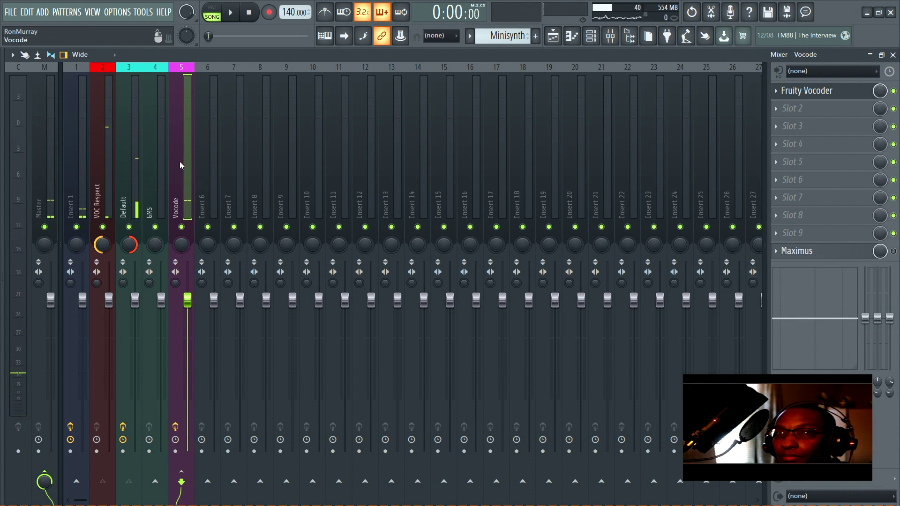
pyautogui.click(137, 205)
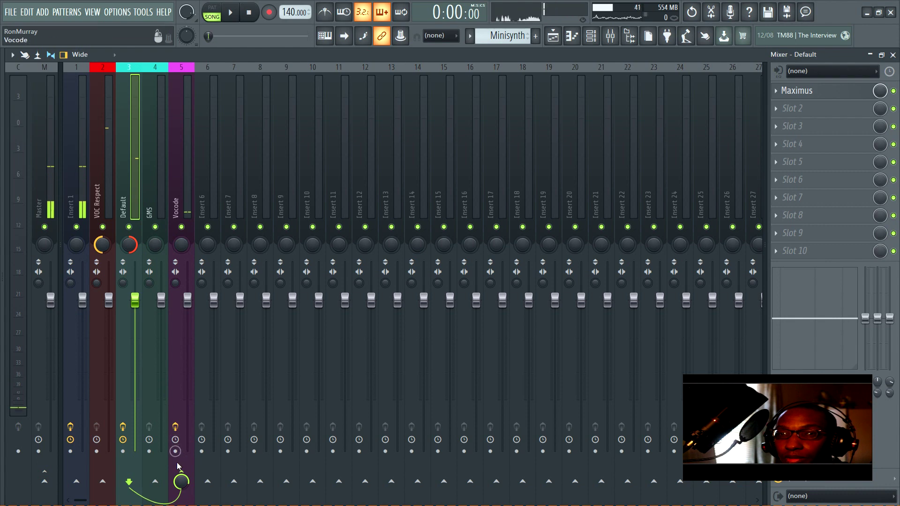
pyautogui.press('space')
pyautogui.moveTo(135, 302); pyautogui.dragTo(135, 271)
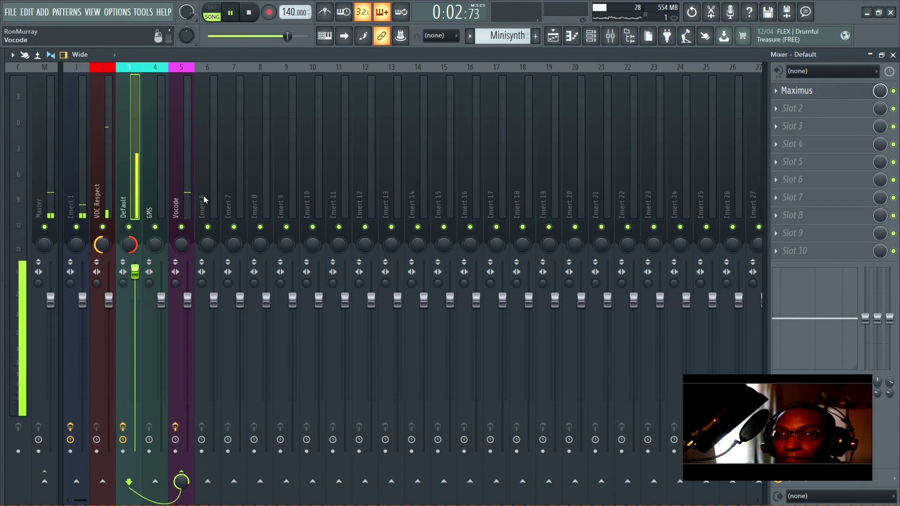
pyautogui.press('space')
pyautogui.click(186, 181)
pyautogui.click(818, 90)
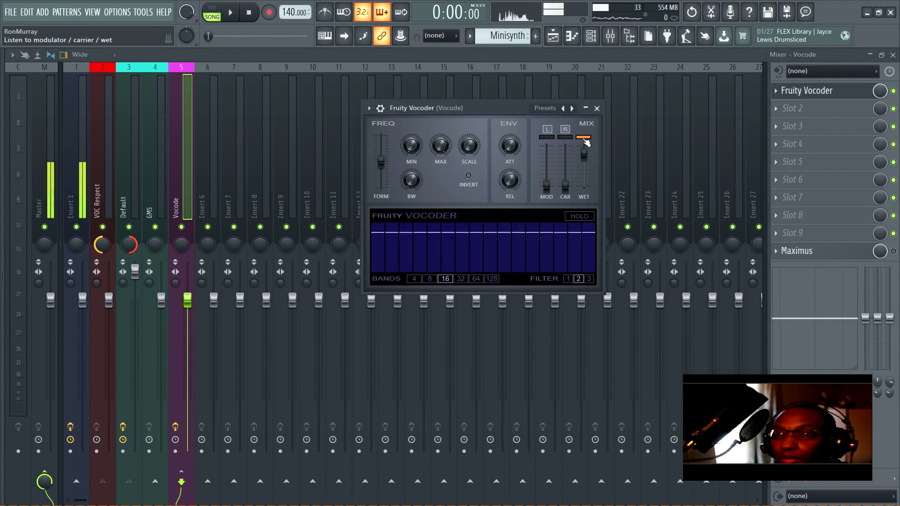
# - Load Fruity Balance into the second effect slot of the Vocode insert
pyautogui.click(793, 108)
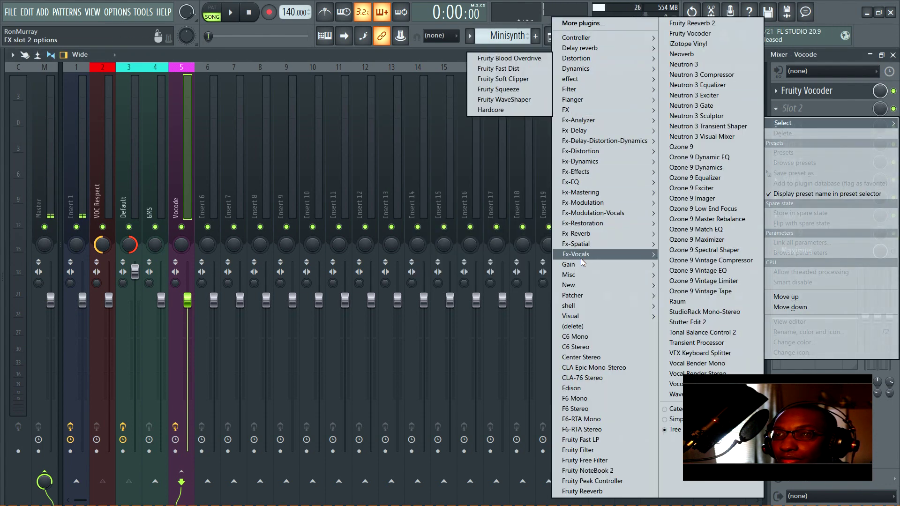
pyautogui.moveTo(590, 268)
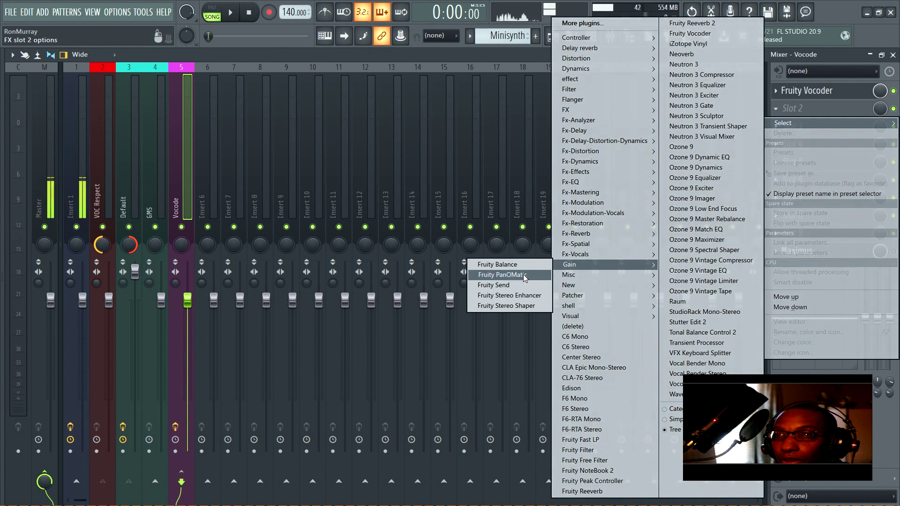
pyautogui.click(521, 267)
# - Set the Fruity Balance volume to 1.9dB while playing, and move its window toward the centre
pyautogui.press('space')
pyautogui.moveTo(144, 180); pyautogui.dragTo(144, 170)
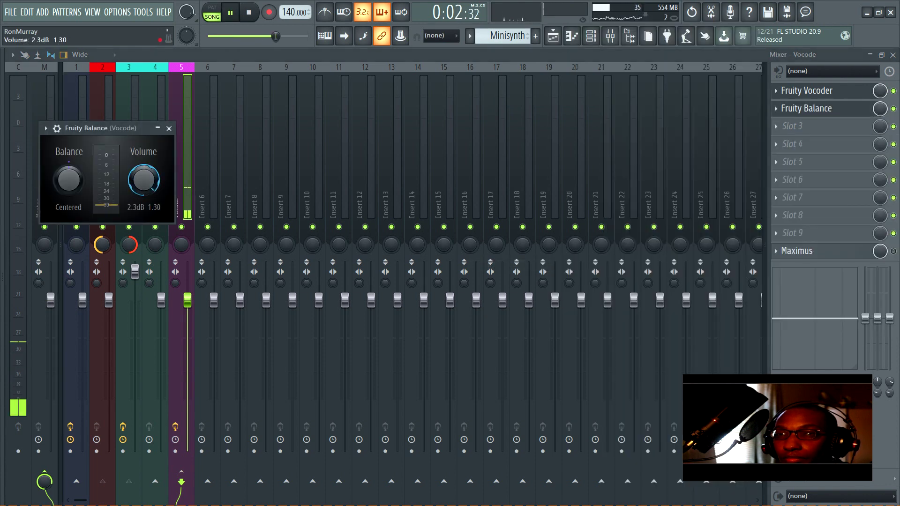
pyautogui.press('space')
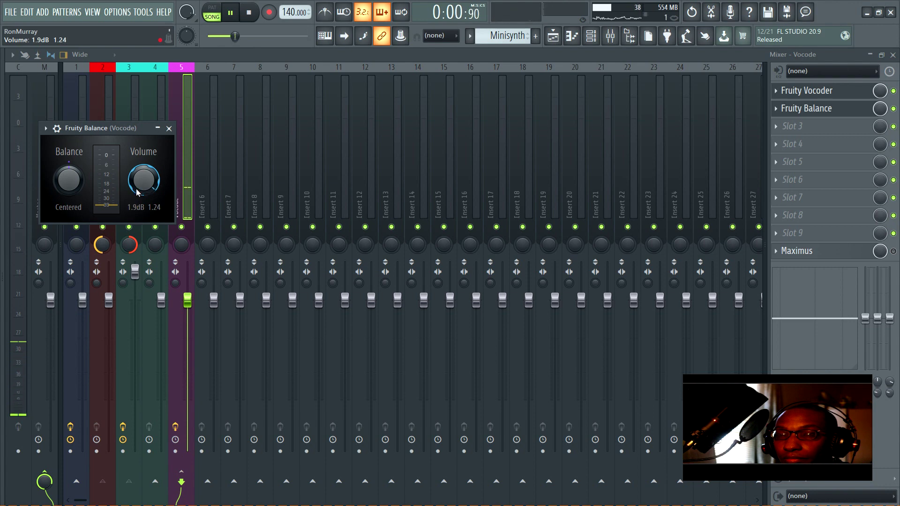
pyautogui.moveTo(143, 170); pyautogui.dragTo(144, 171)
pyautogui.moveTo(119, 130); pyautogui.dragTo(457, 130)
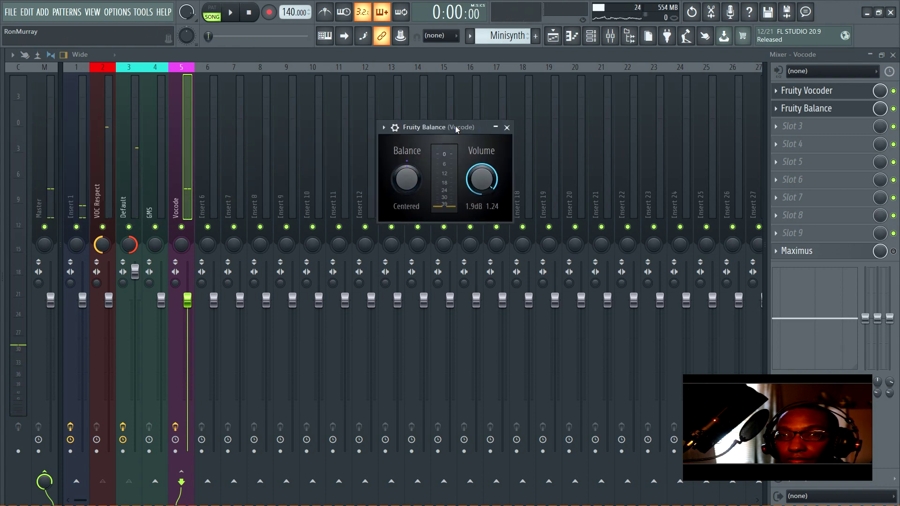
# - Move the Fruity Balance window aside to the left
pyautogui.moveTo(457, 130); pyautogui.dragTo(384, 130)
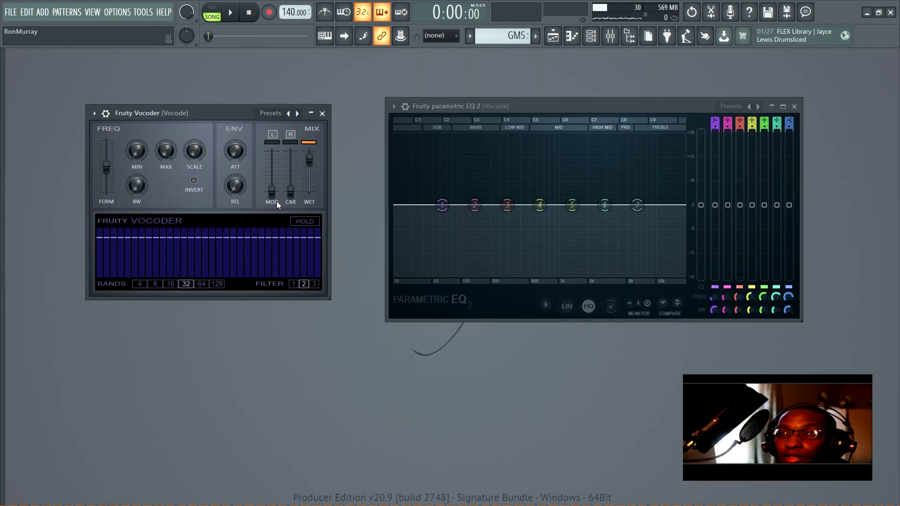